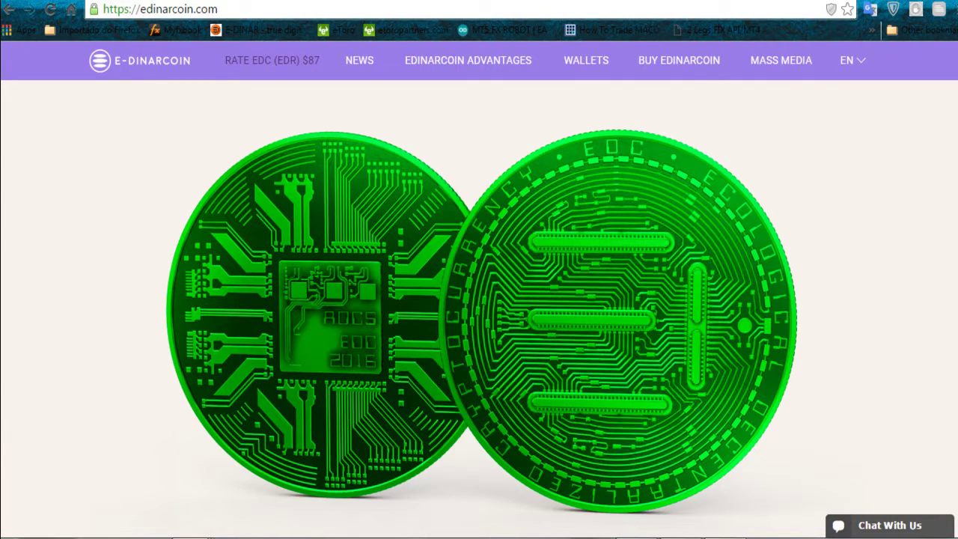
- Scroll the edinarcoin.com homepage down to the wallet downloads section
{"action": "scroll", "coordinate": [800, 198], "scroll_direction": "down", "scroll_amount": 10}
{"action": "scroll", "coordinate": [479, 300], "scroll_direction": "down", "scroll_amount": 10}
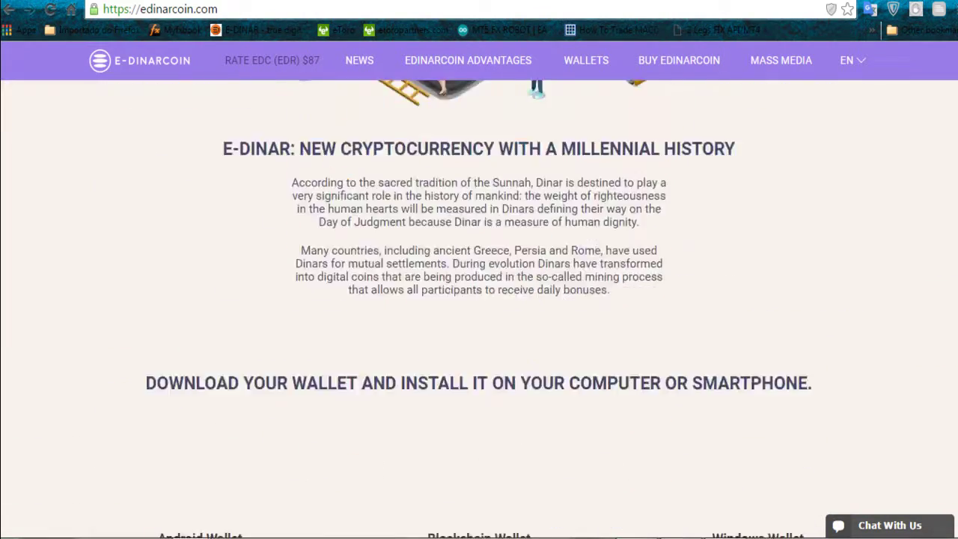
{"action": "scroll", "coordinate": [479, 329], "scroll_direction": "down", "scroll_amount": 1}
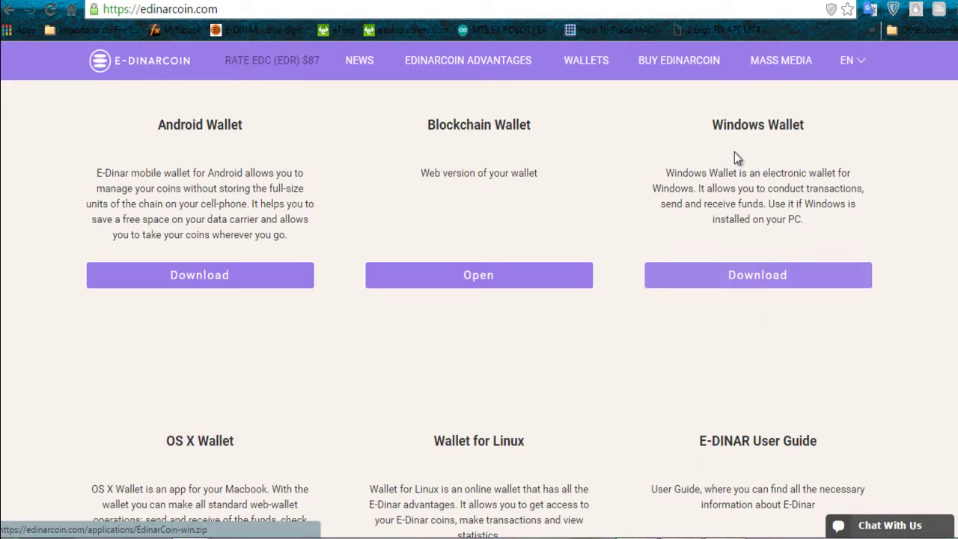
- Download the Windows Wallet, maximize the Edinarcoin APP folder, and open the EdinarCoin-win zip
{"action": "left_click", "coordinate": [783, 273]}
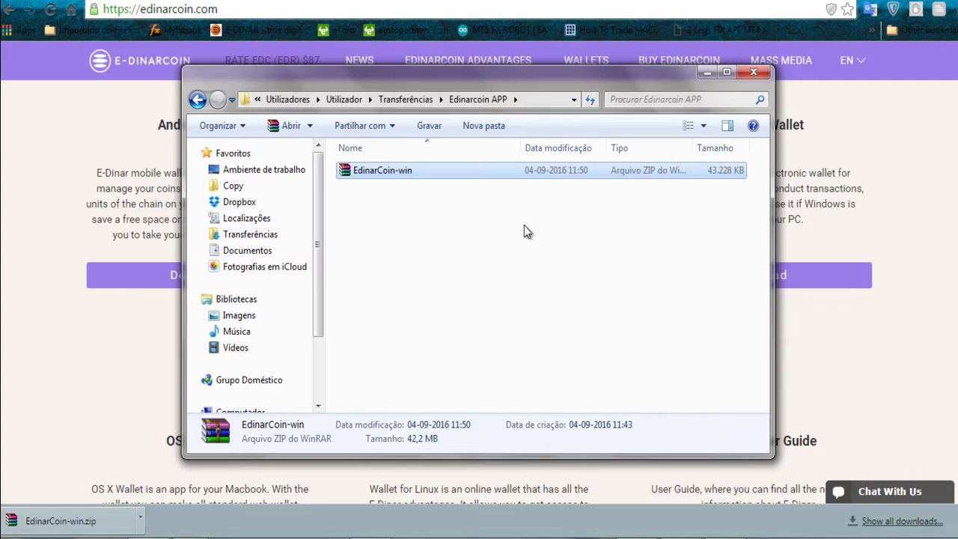
{"action": "left_click", "coordinate": [726, 73]}
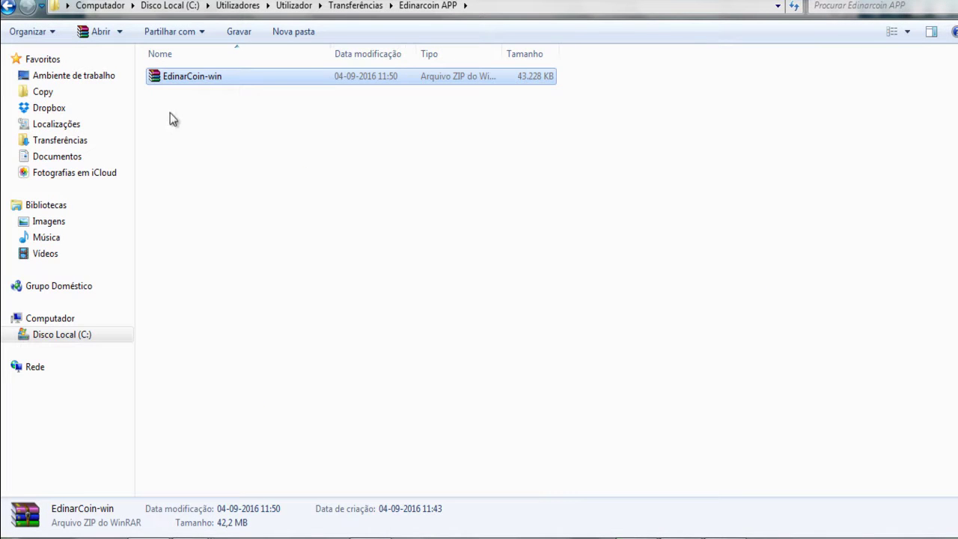
{"action": "double_click", "coordinate": [189, 79]}
- Extract EdinarCoin-win.zip into an EdinarCoin-win folder with WinRAR, then delete the zip
{"action": "right_click", "coordinate": [193, 79]}
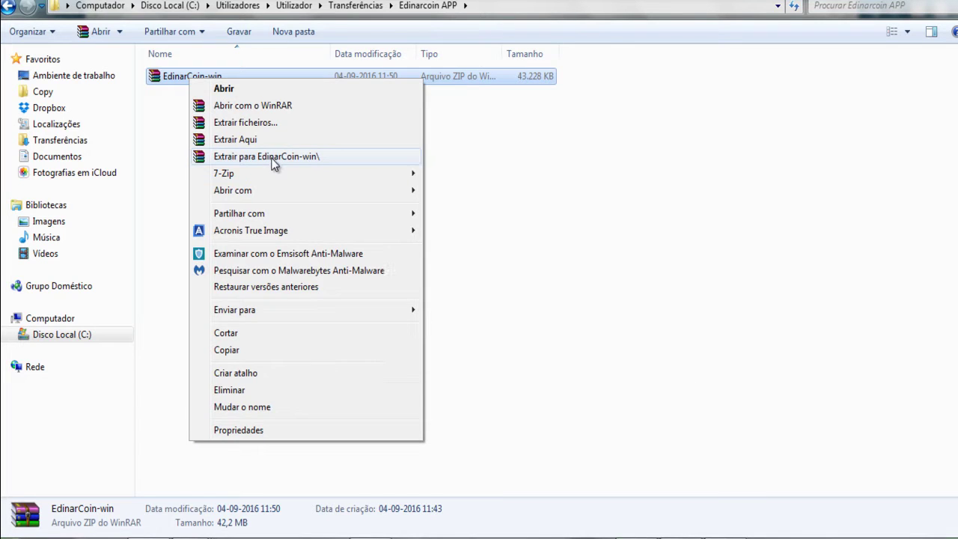
{"action": "left_click", "coordinate": [274, 157]}
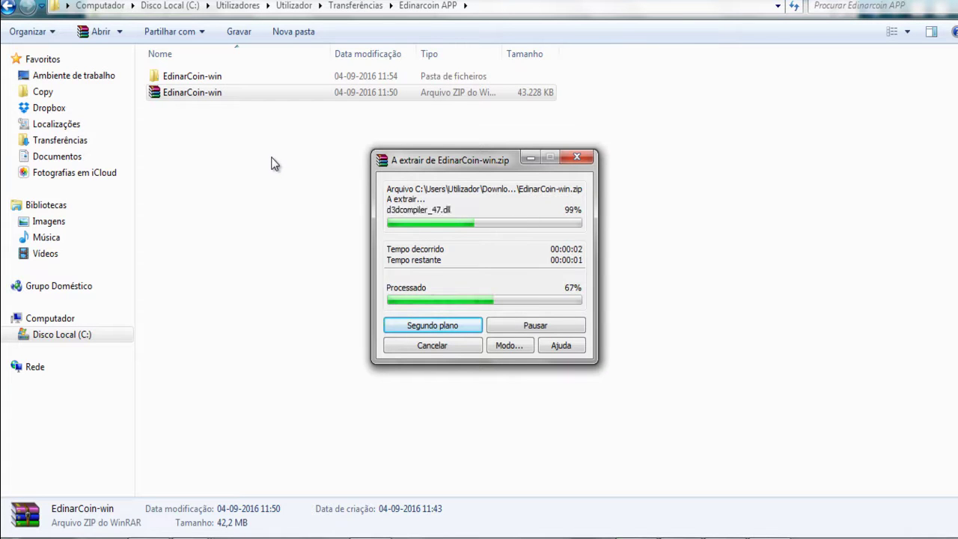
{"action": "left_click", "coordinate": [182, 97]}
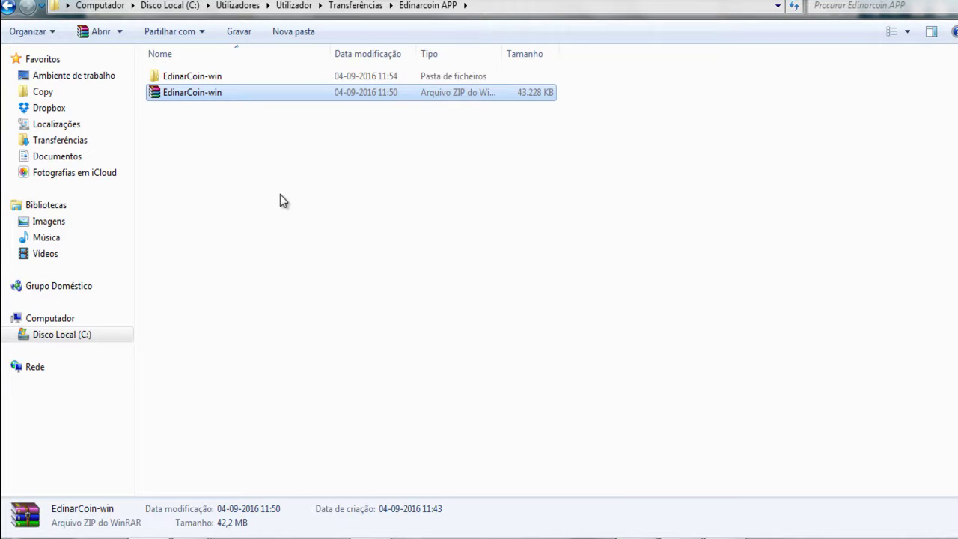
{"action": "key", "text": "Delete"}
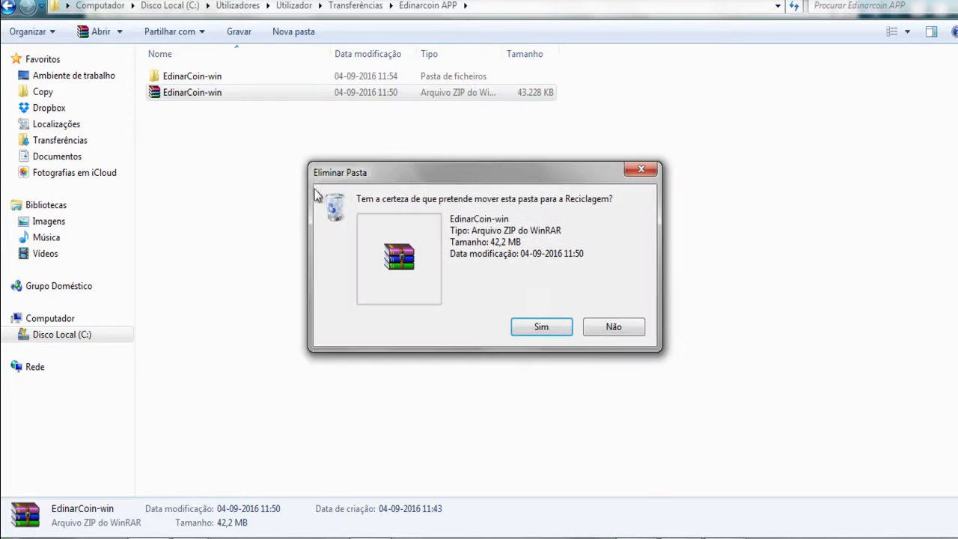
{"action": "left_click", "coordinate": [563, 328]}
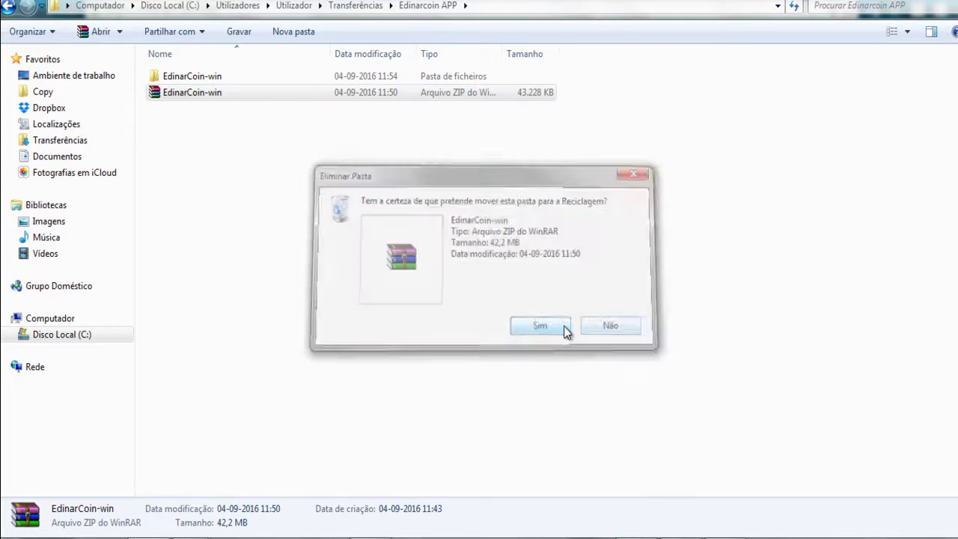
- Open the EdinarCoin-win folder and run E-Dinar.exe as administrator, allowing the UAC prompt
{"action": "double_click", "coordinate": [199, 77]}
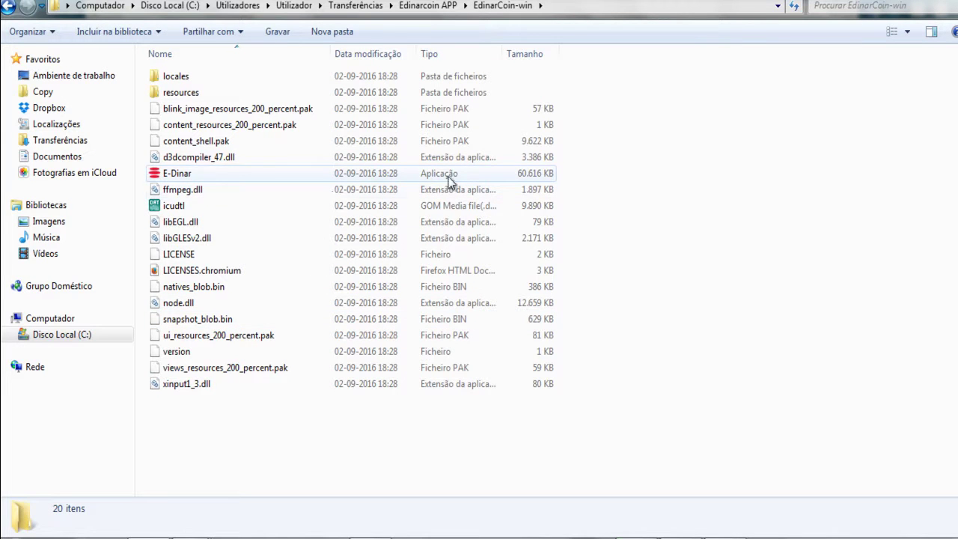
{"action": "double_click", "coordinate": [204, 173]}
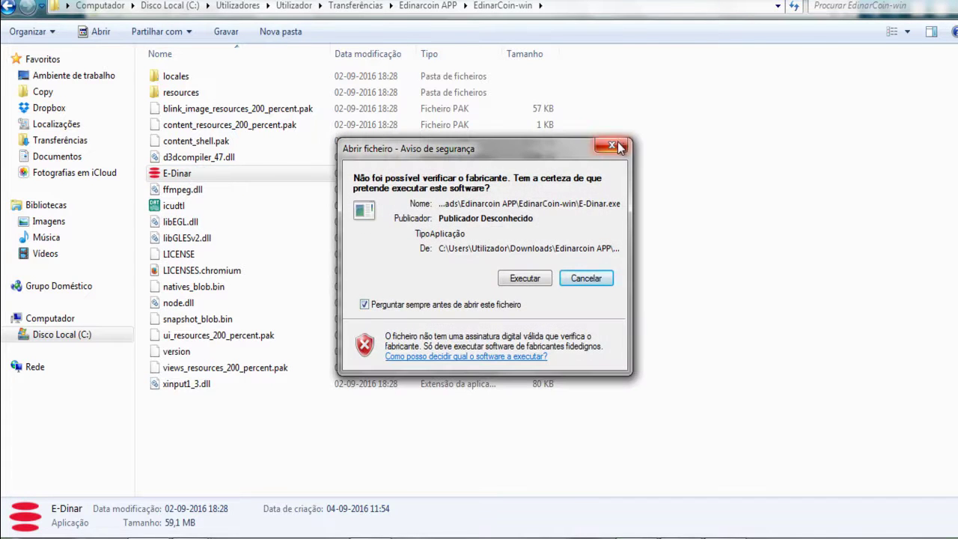
{"action": "left_click", "coordinate": [612, 145]}
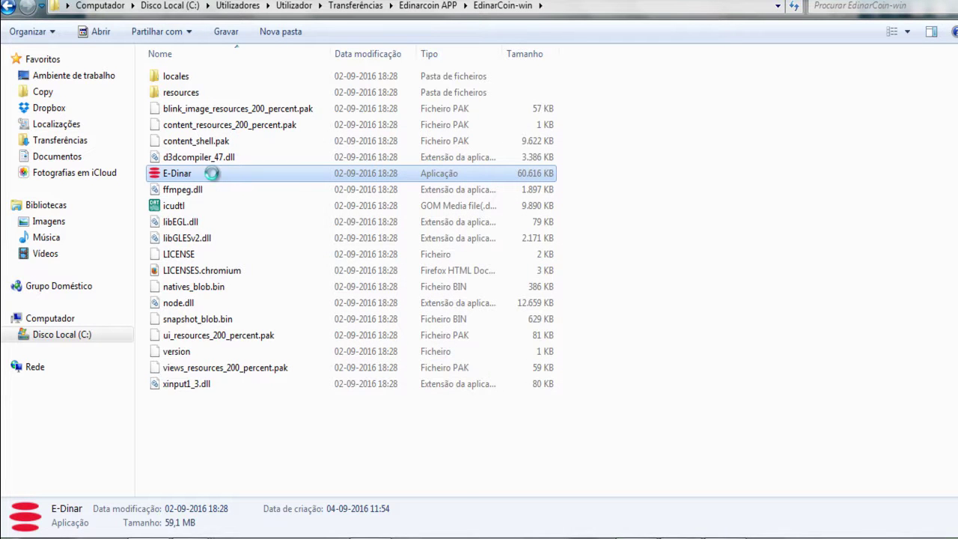
{"action": "right_click", "coordinate": [212, 173]}
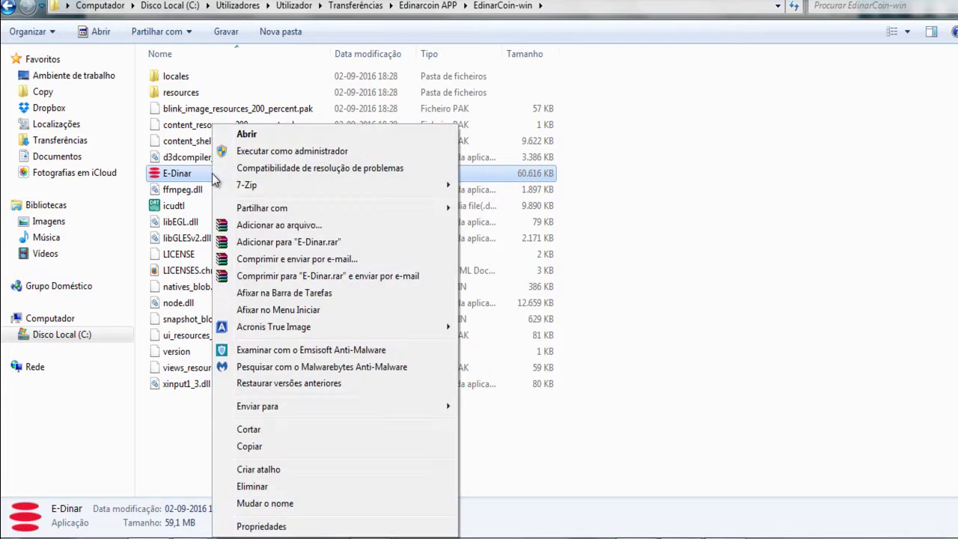
{"action": "left_click", "coordinate": [289, 152]}
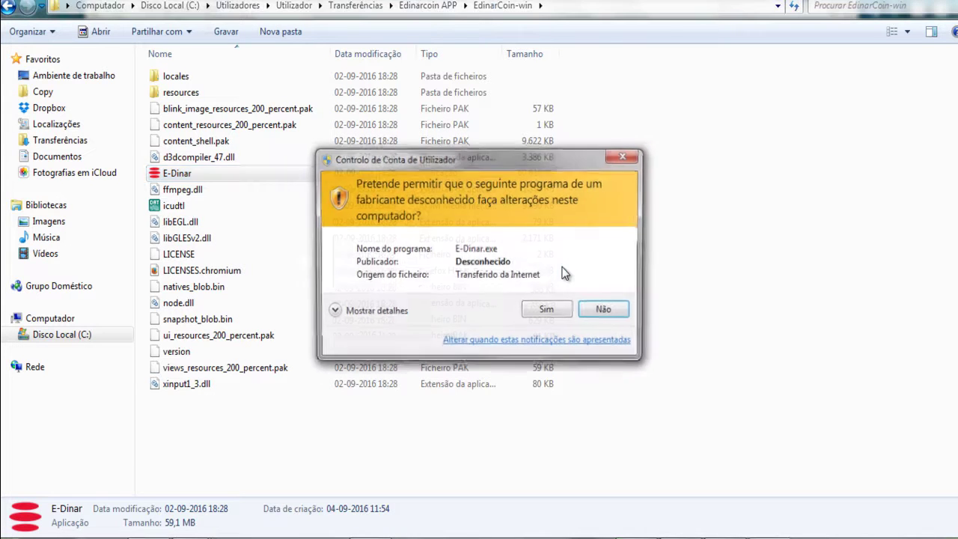
{"action": "left_click", "coordinate": [549, 313]}
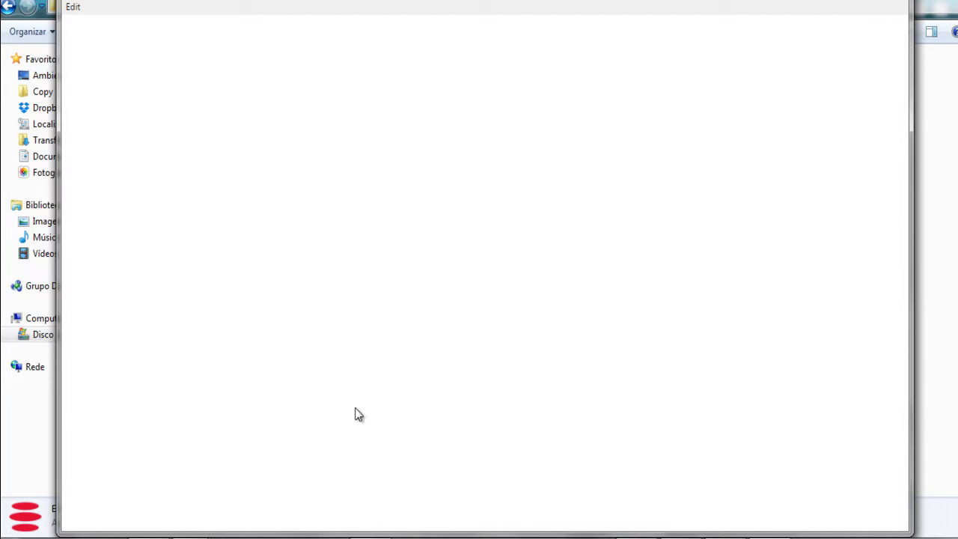
- Review the 0 EDR balance on the e-dinar.io account page, then return to the E-Dinar wallet
{"action": "mouse_move", "coordinate": [211, 532]}
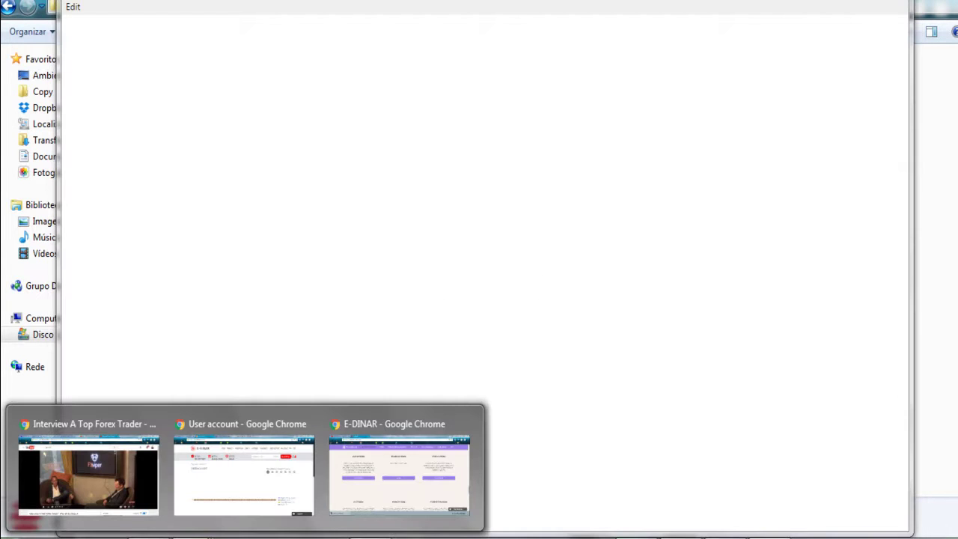
{"action": "left_click", "coordinate": [234, 496]}
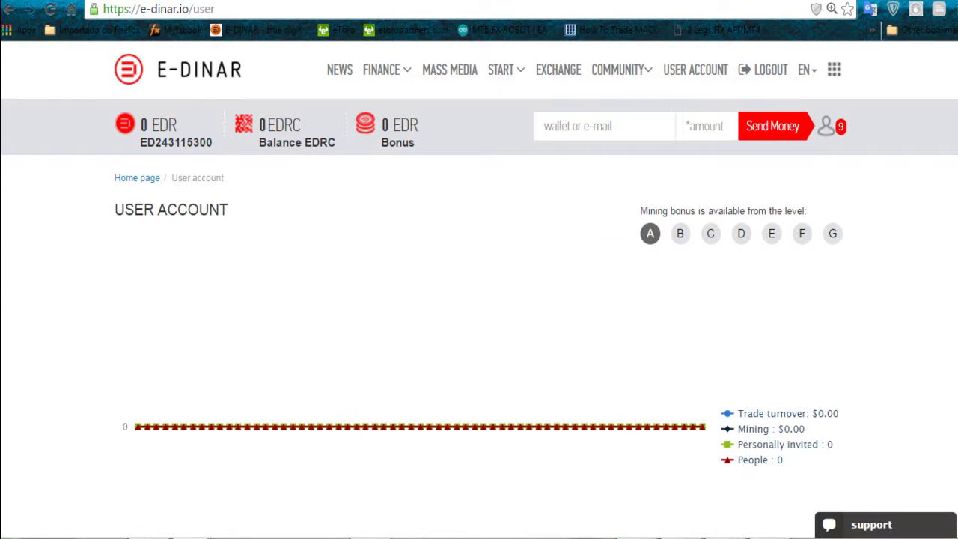
{"action": "scroll", "coordinate": [479, 270], "scroll_direction": "down", "scroll_amount": 1}
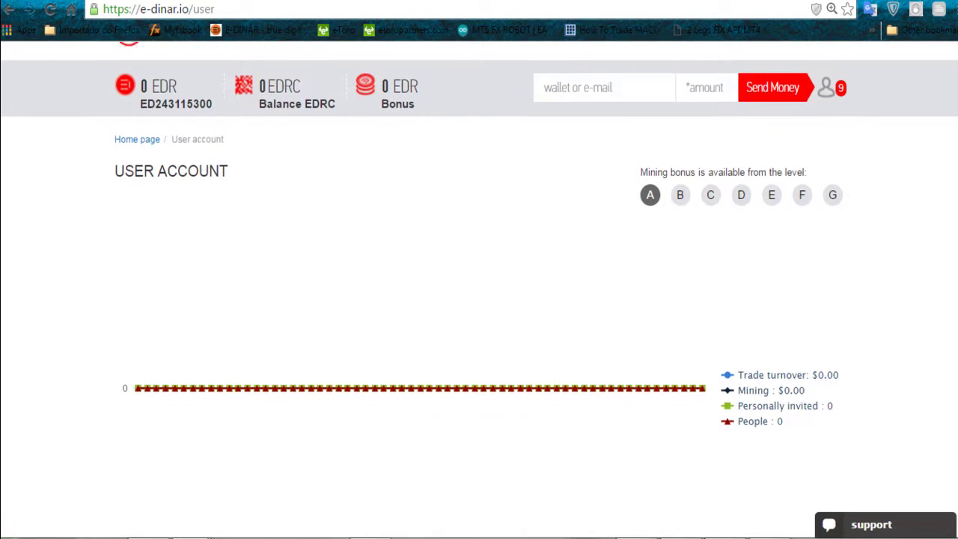
{"action": "mouse_move", "coordinate": [246, 536]}
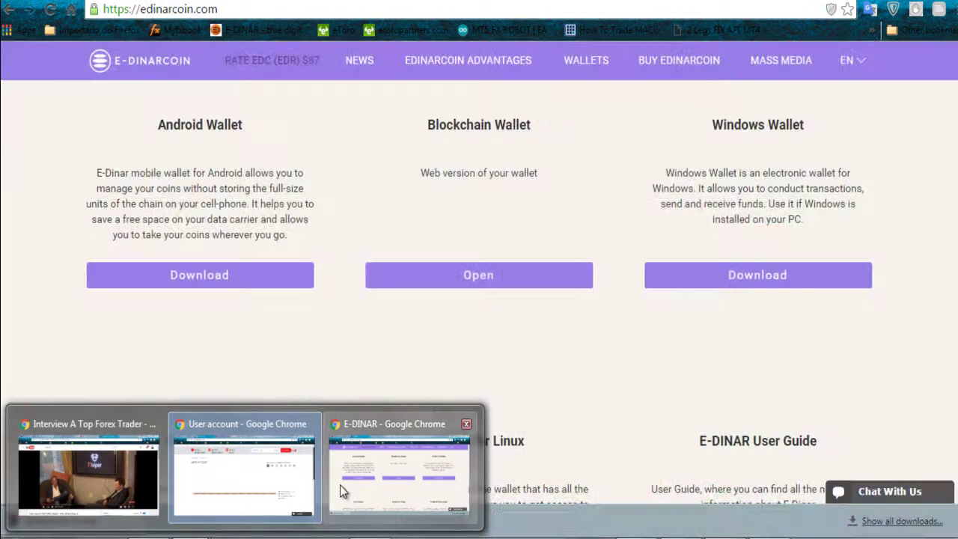
{"action": "left_click", "coordinate": [362, 482]}
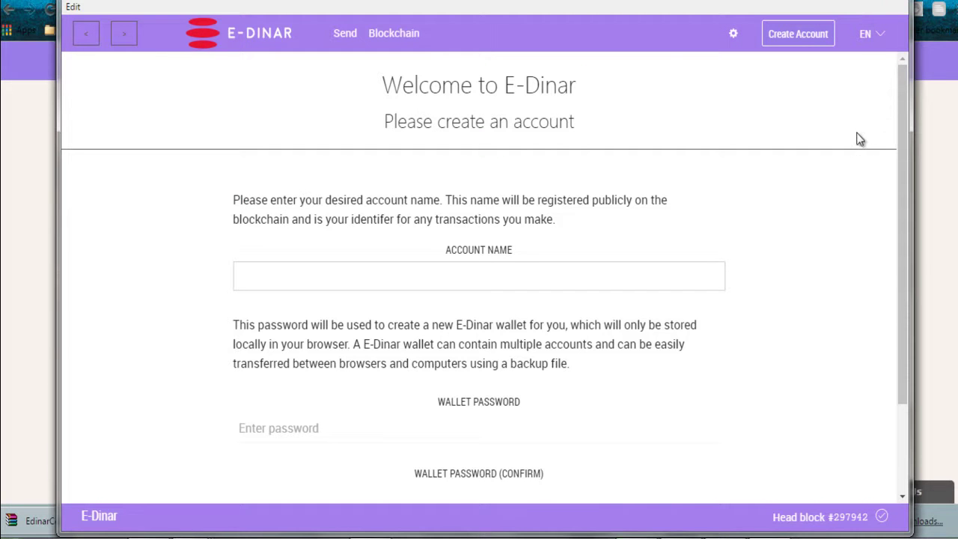
- Type a name into the wallet's Account Name field, correcting it along the way
{"action": "left_click", "coordinate": [557, 280]}
{"action": "scroll", "coordinate": [789, 269], "scroll_direction": "down", "scroll_amount": 1}
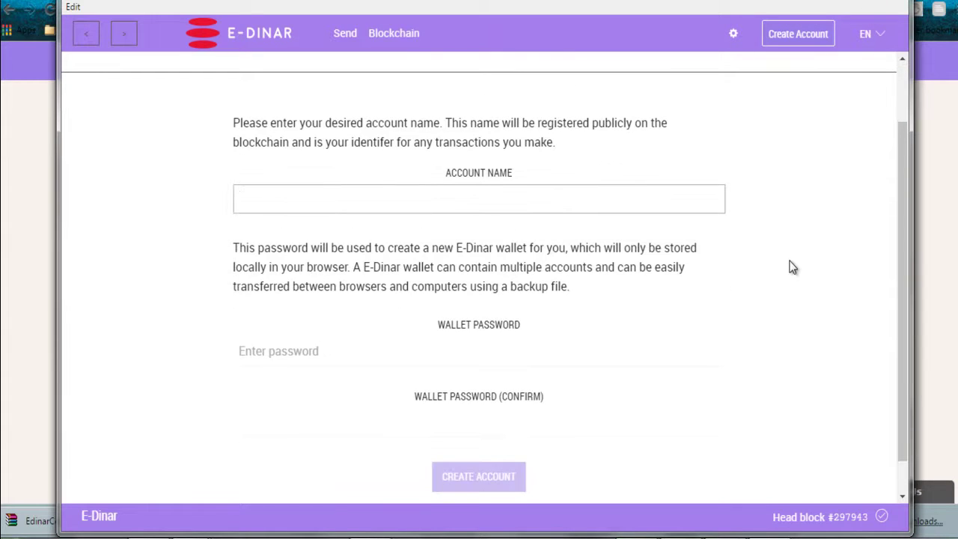
{"action": "type", "text": "farlin"}
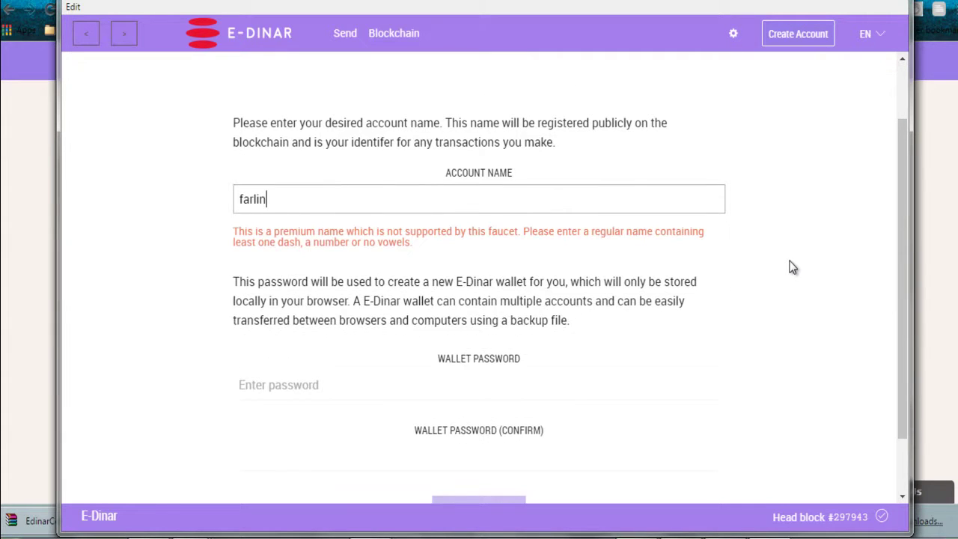
{"action": "key", "text": "Home"}
{"action": "key", "text": "Delete"}
{"action": "type", "text": "f"}
{"action": "key", "text": "BackSpace"}
{"action": "key", "text": "Delete"}
{"action": "key", "text": "Delete"}
{"action": "key", "text": "Delete"}
{"action": "key", "text": "Delete"}
{"action": "key", "text": "Delete"}
{"action": "type", "text": "fa"}
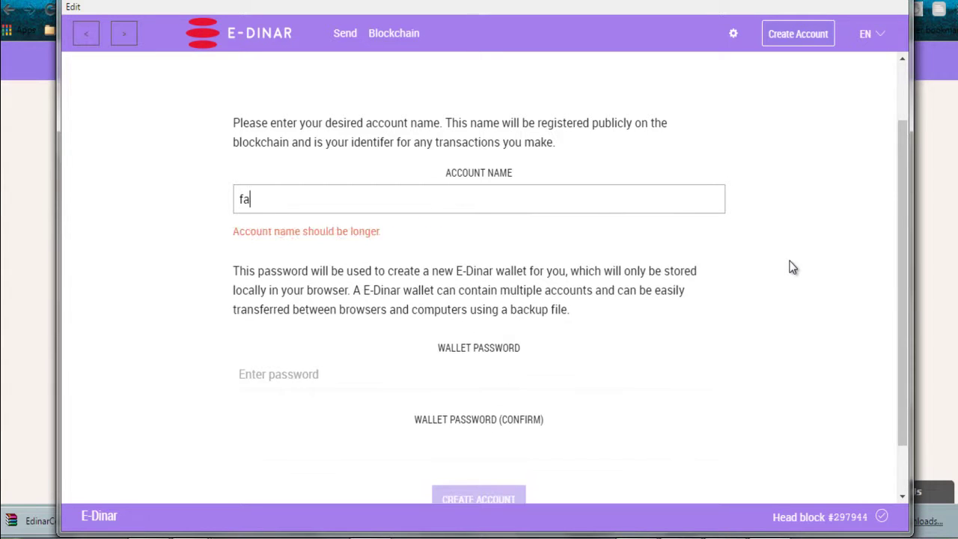
{"action": "type", "text": "rlin"}
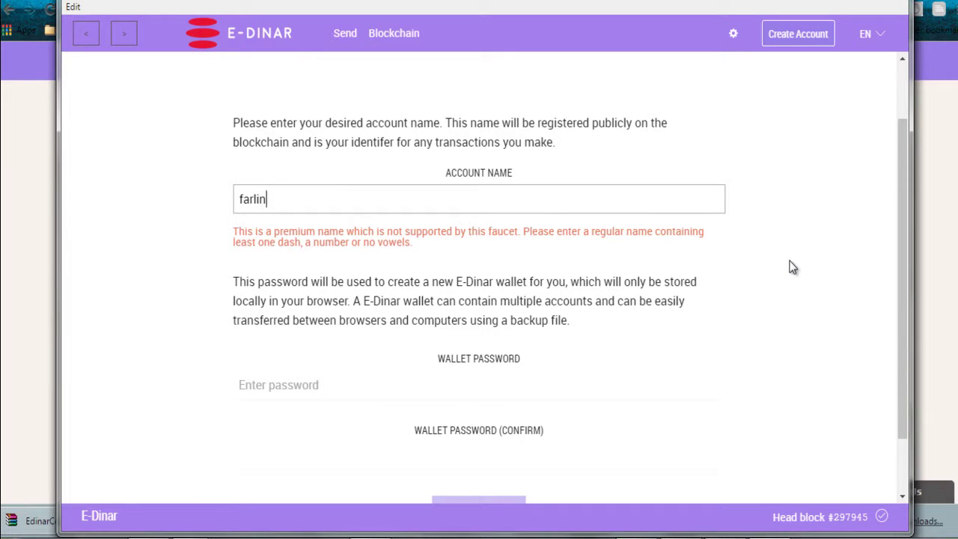
{"action": "type", "text": "diany"}
{"action": "key", "text": "BackSpace"}
{"action": "type", "text": "y"}
- Replace the account name with the account number copied from the e-dinar.io page
{"action": "mouse_move", "coordinate": [220, 524]}
{"action": "left_click", "coordinate": [225, 468]}
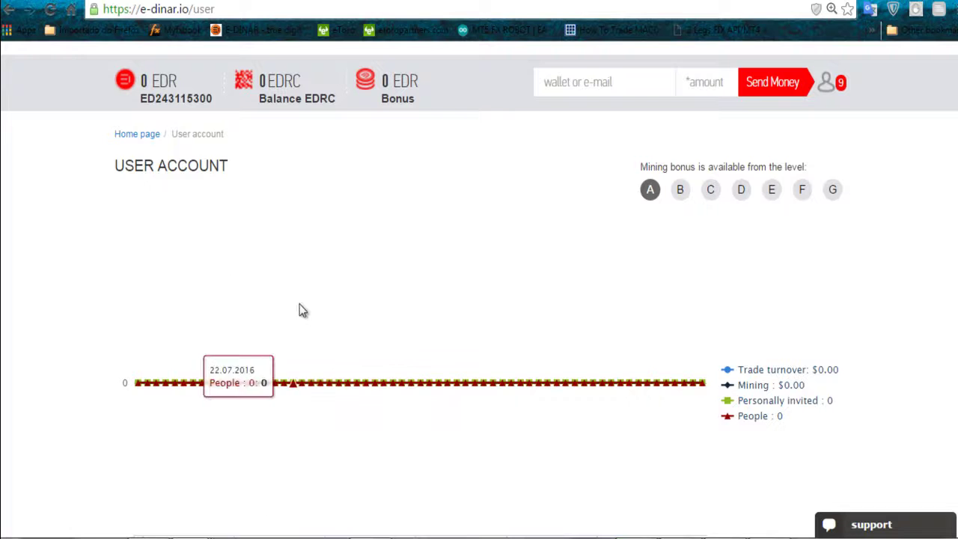
{"action": "left_click_drag", "start_coordinate": [215, 101], "coordinate": [145, 102]}
{"action": "key", "text": "ctrl+c"}
{"action": "key", "text": "alt+Tab"}
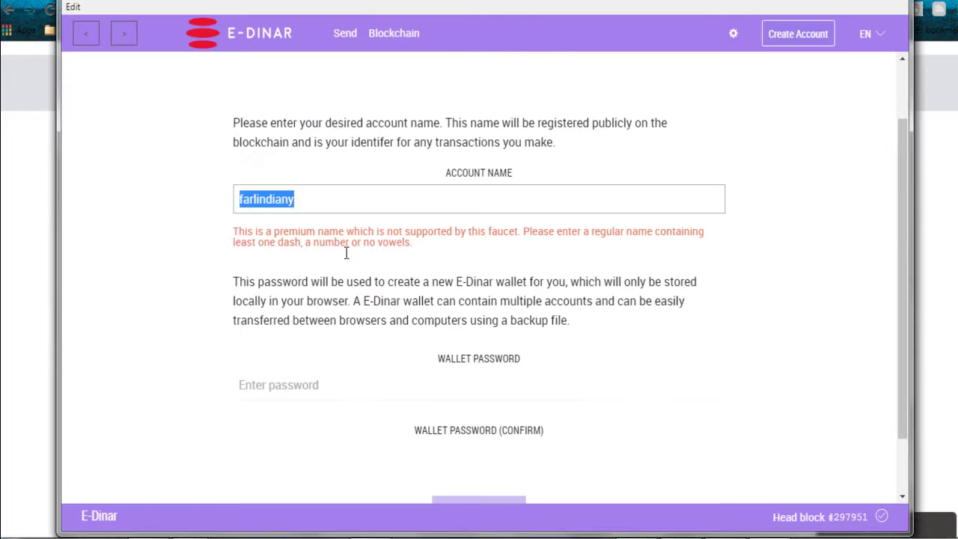
{"action": "key", "text": "ctrl+v"}
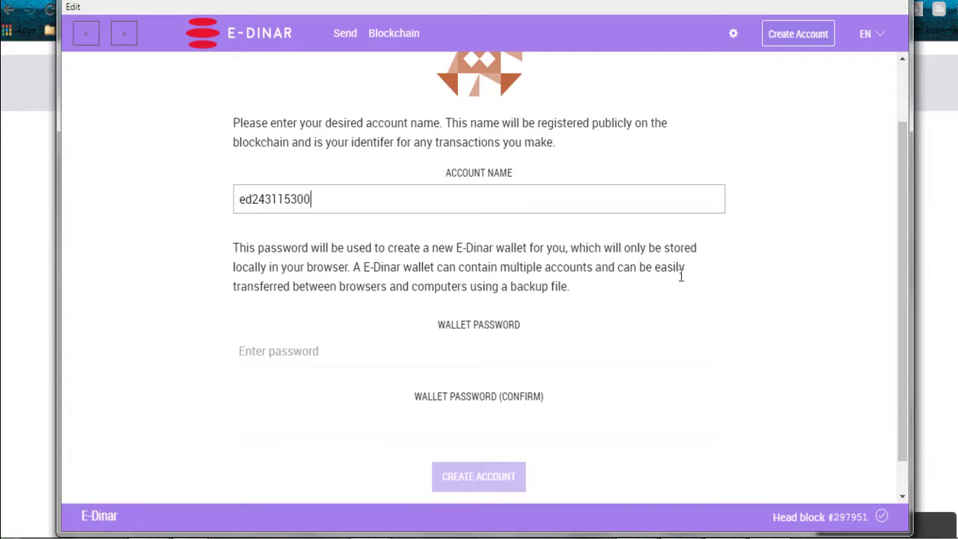
- Enter the wallet password and its confirmation, then create the account
{"action": "scroll", "coordinate": [689, 274], "scroll_direction": "down", "scroll_amount": 1}
{"action": "left_click", "coordinate": [469, 311]}
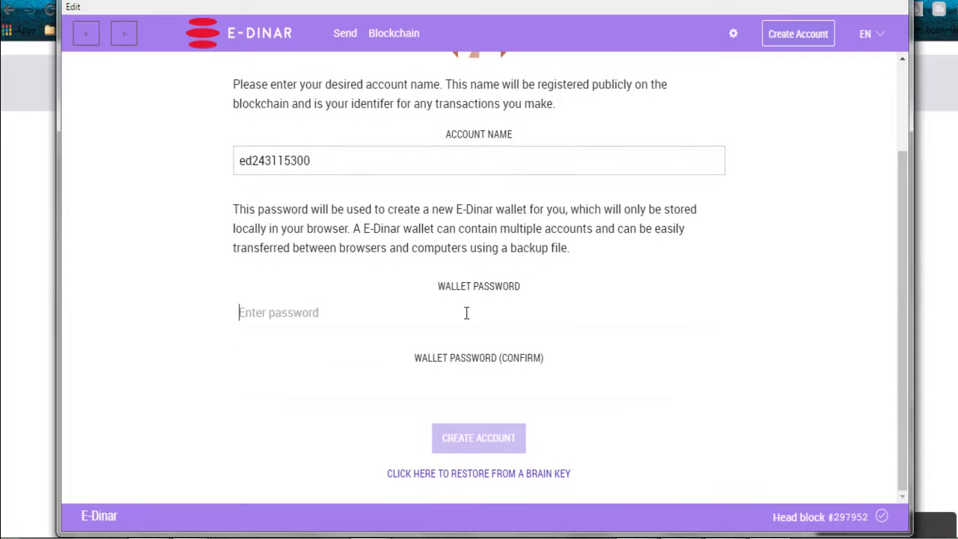
{"action": "type", "text": "1234567"}
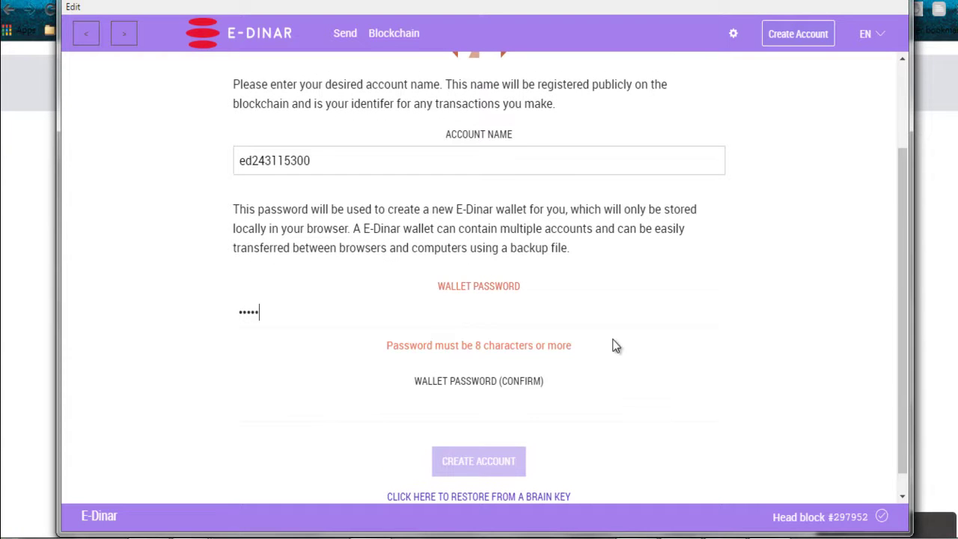
{"action": "type", "text": "890"}
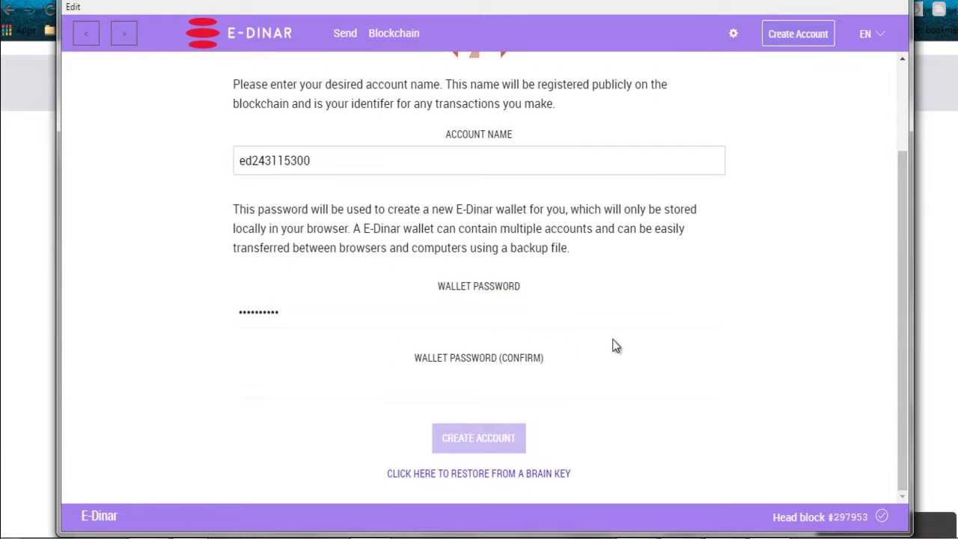
{"action": "left_click", "coordinate": [495, 395]}
{"action": "type", "text": "1234567"}
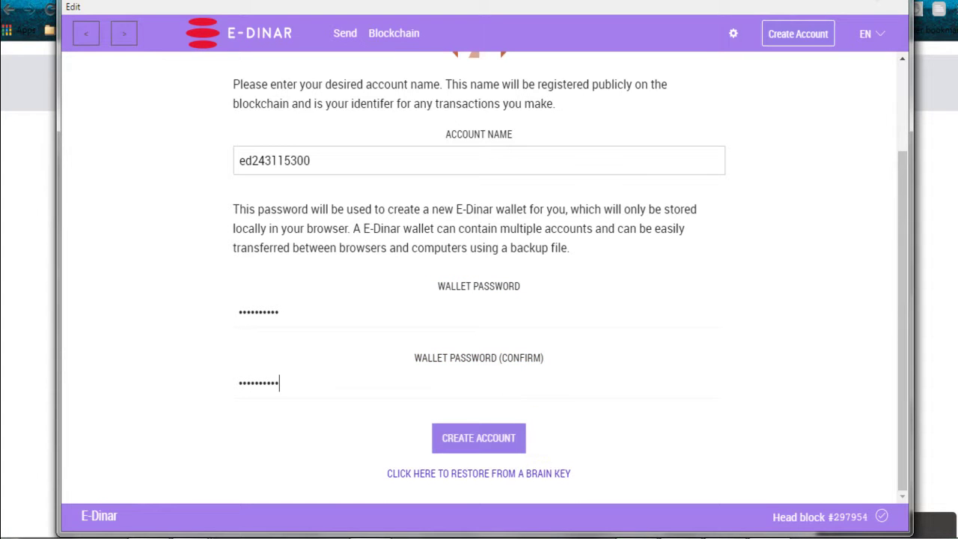
{"action": "left_click", "coordinate": [510, 449]}
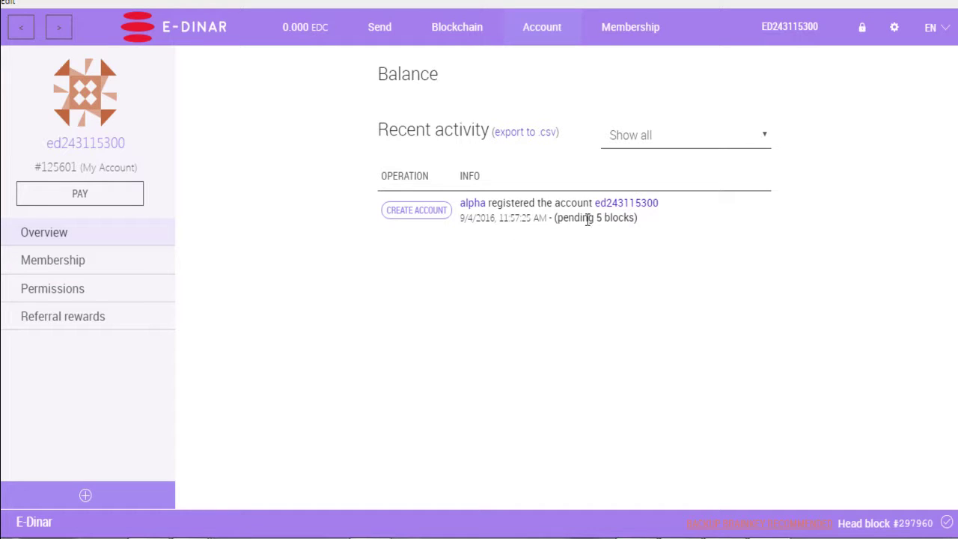
- Highlight and then deselect the registration's pending-blocks status while it confirms
{"action": "left_click_drag", "start_coordinate": [557, 219], "coordinate": [639, 219]}
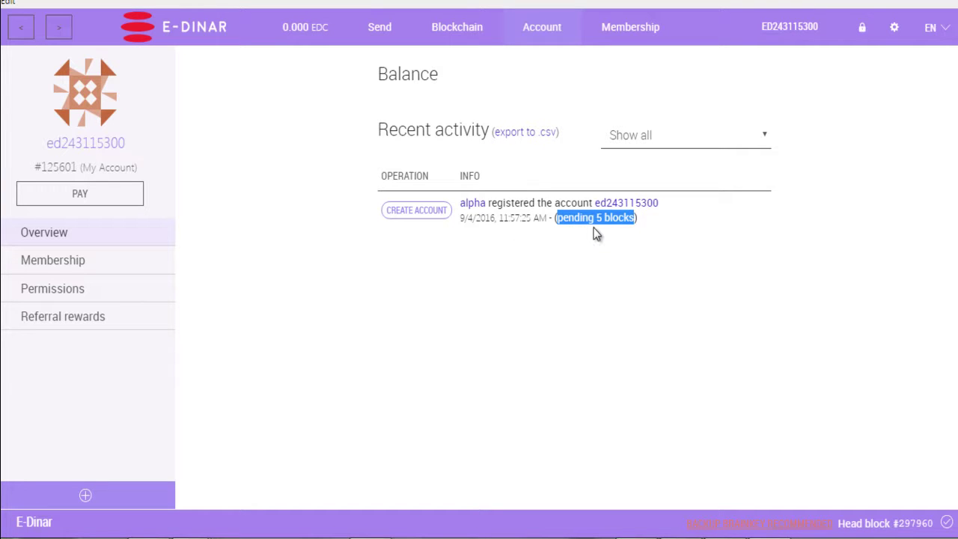
{"action": "left_click", "coordinate": [635, 266]}
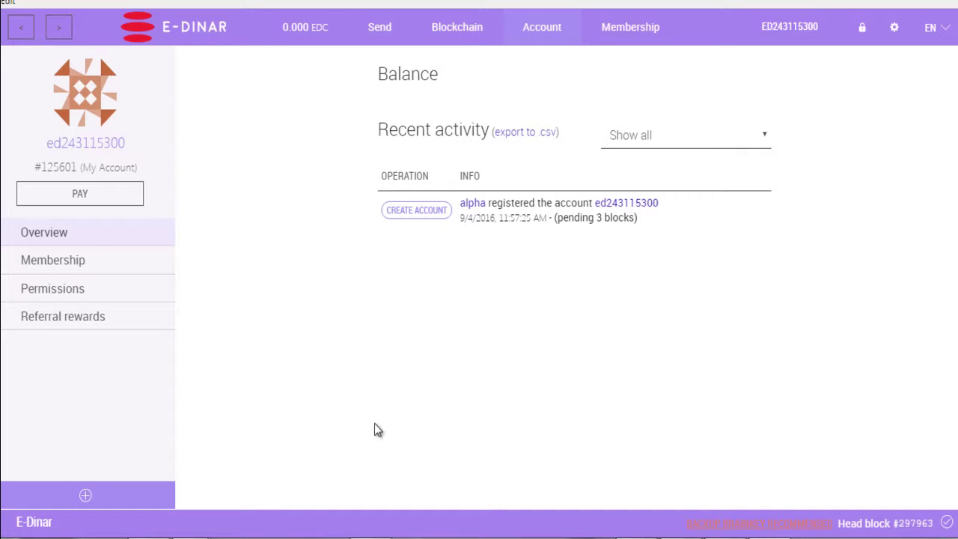
- Copy the private key from the Gmail message and return to the e-dinar.io account page
{"action": "mouse_move", "coordinate": [197, 524]}
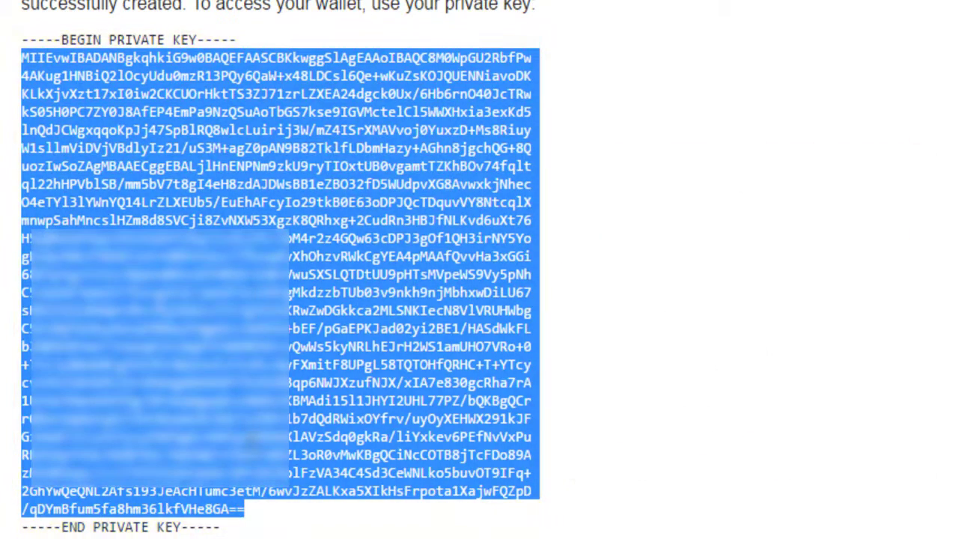
{"action": "right_click", "coordinate": [465, 245]}
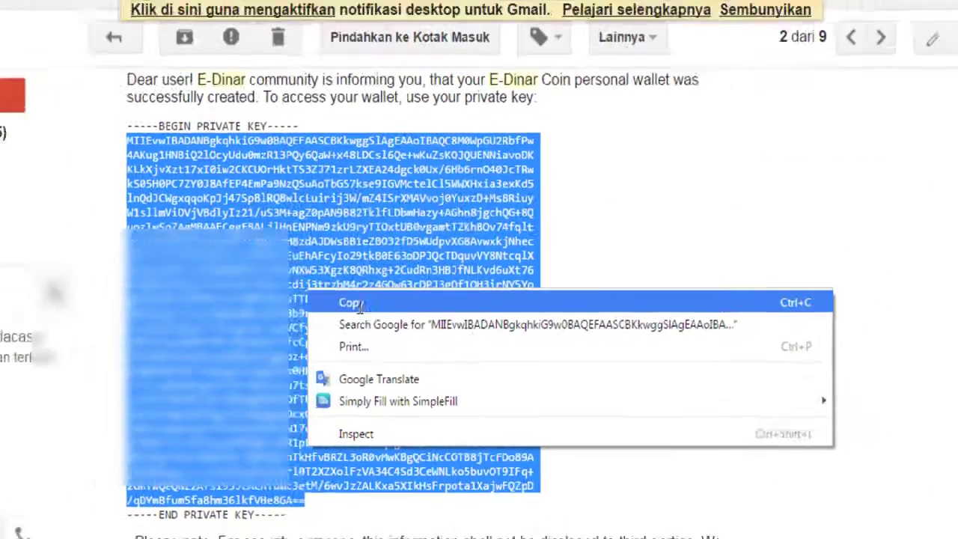
{"action": "left_click", "coordinate": [490, 261]}
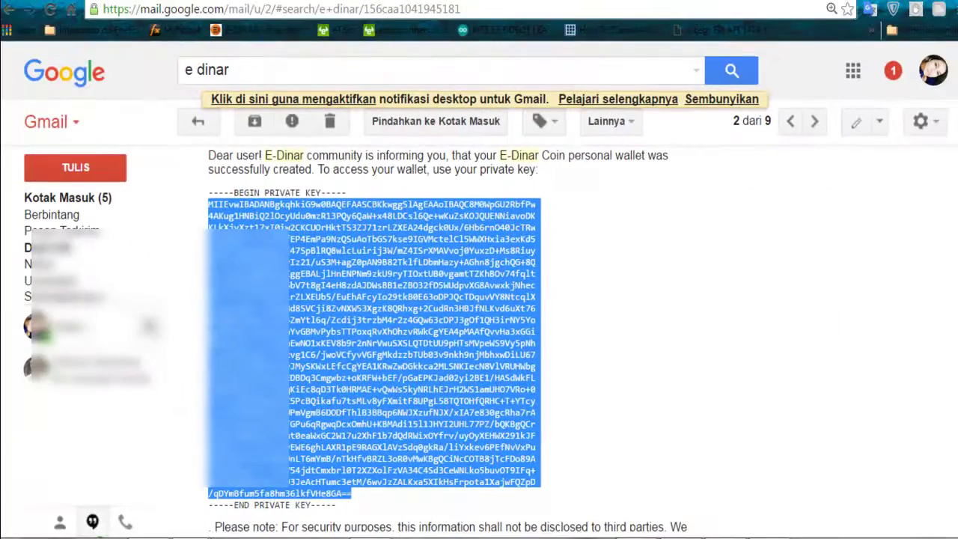
{"action": "key", "text": "ctrl+Tab"}
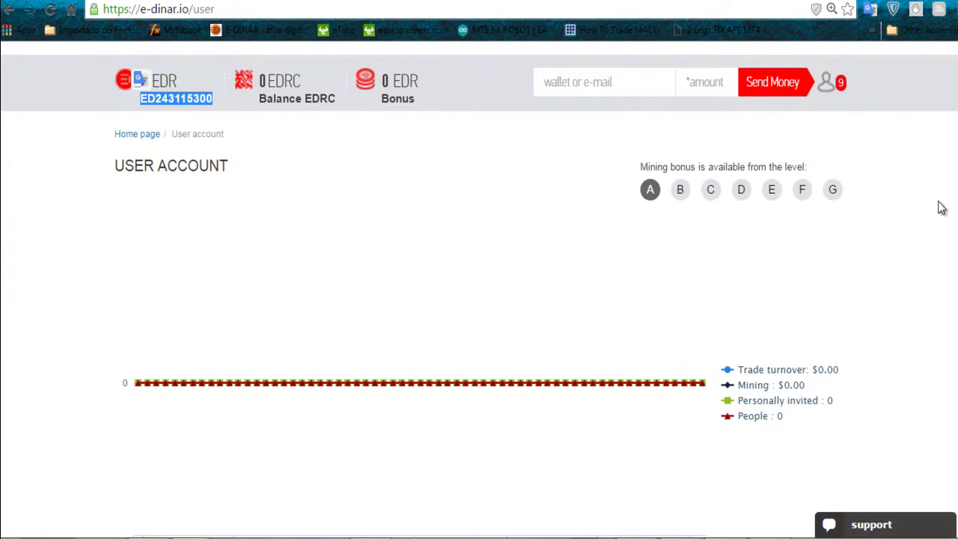
{"action": "scroll", "coordinate": [942, 208], "scroll_direction": "down", "scroll_amount": 4}
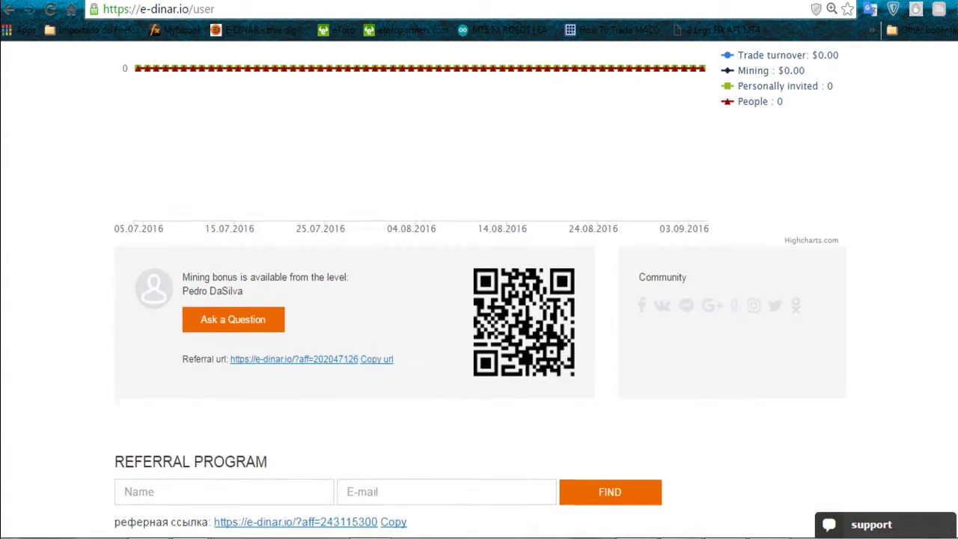
- Go to e-dinar.io's My Accounts page and open the EDC refill panel
{"action": "scroll", "coordinate": [479, 300], "scroll_direction": "down", "scroll_amount": 2}
{"action": "scroll", "coordinate": [479, 299], "scroll_direction": "up", "scroll_amount": 7}
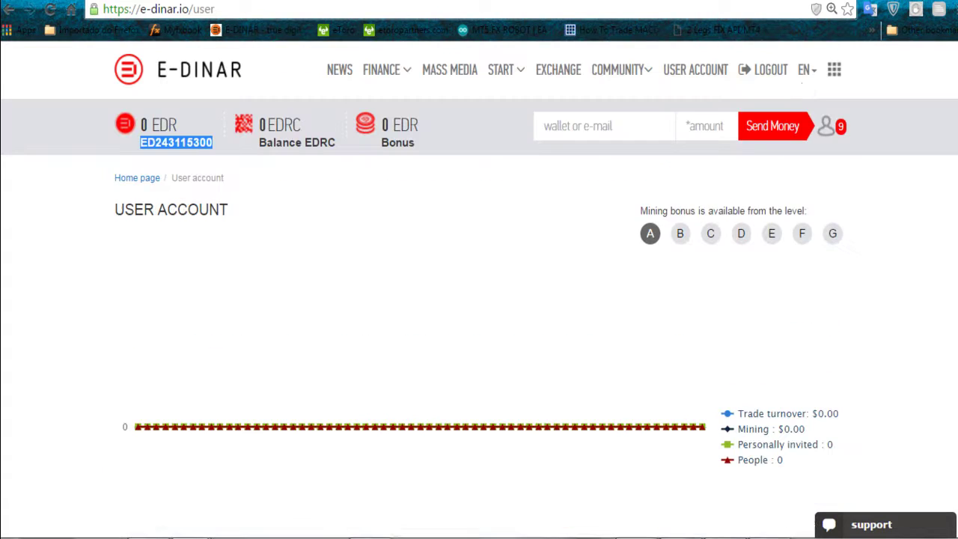
{"action": "left_click", "coordinate": [836, 70]}
{"action": "left_click", "coordinate": [739, 144]}
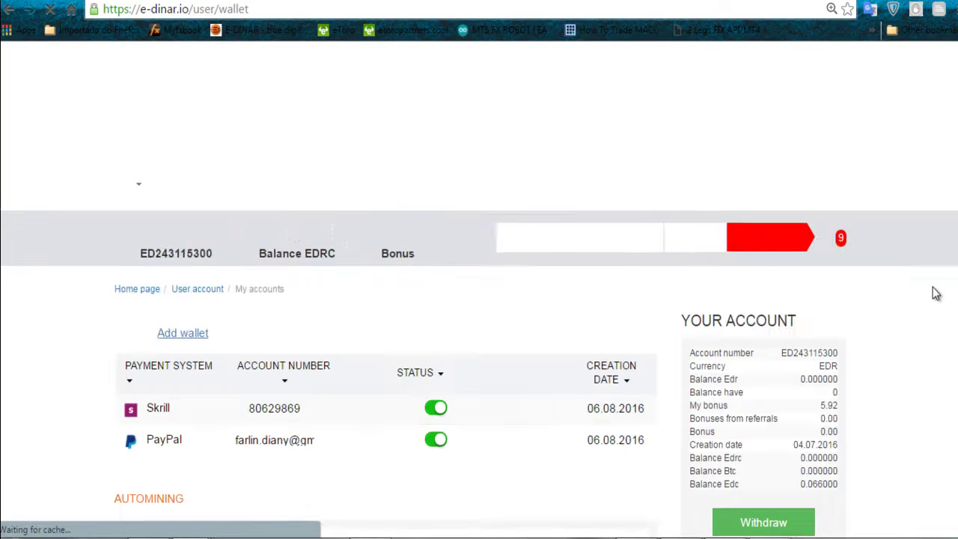
{"action": "scroll", "coordinate": [935, 292], "scroll_direction": "down", "scroll_amount": 3}
{"action": "scroll", "coordinate": [936, 292], "scroll_direction": "down", "scroll_amount": 2}
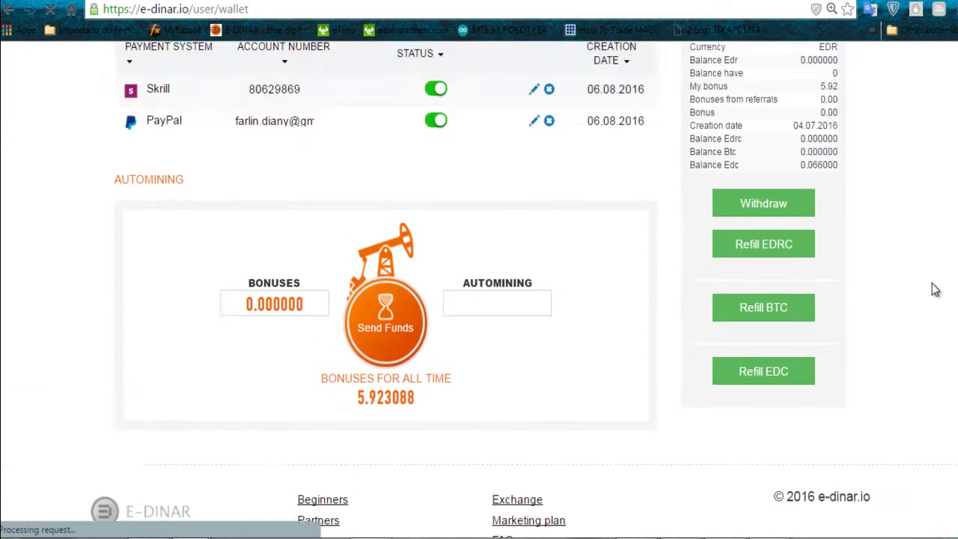
{"action": "scroll", "coordinate": [936, 291], "scroll_direction": "down", "scroll_amount": 1}
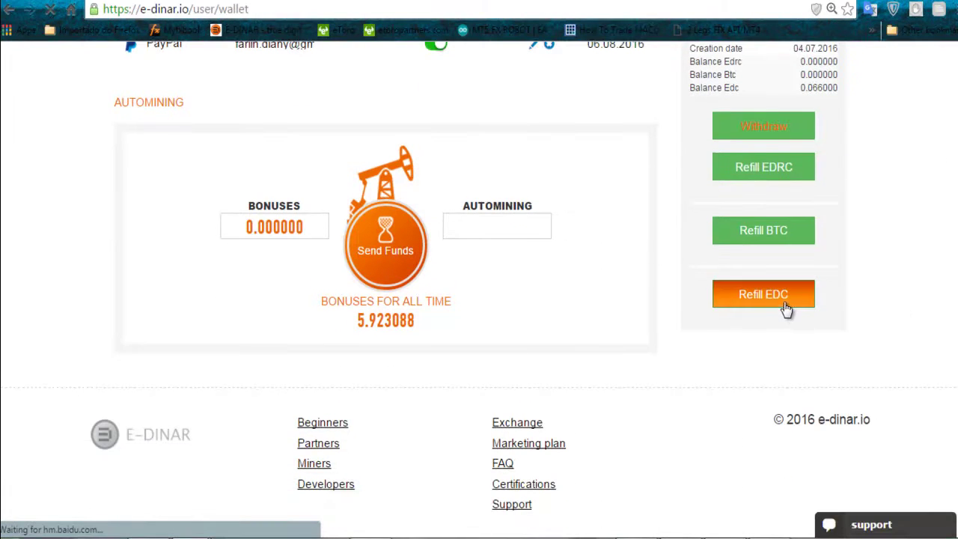
{"action": "left_click", "coordinate": [786, 308]}
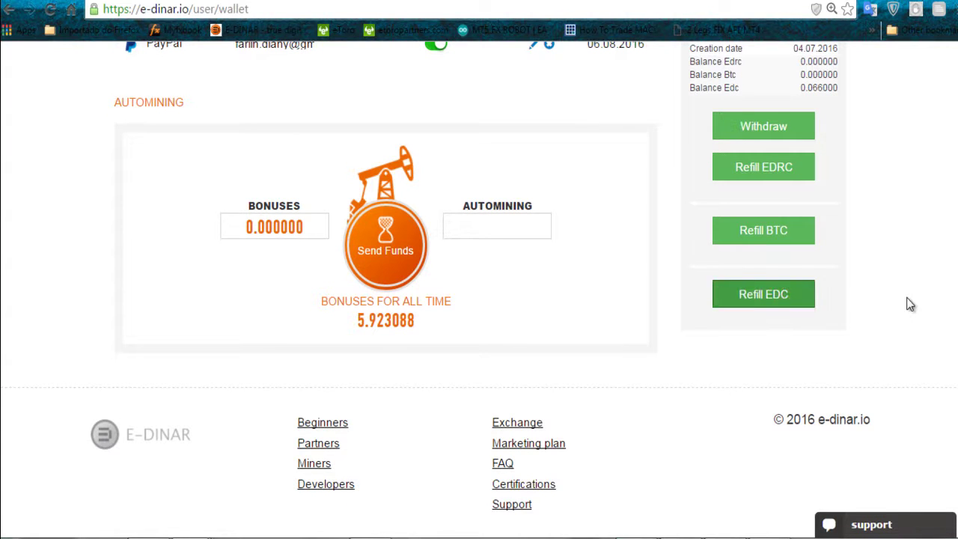
{"action": "scroll", "coordinate": [911, 303], "scroll_direction": "down", "scroll_amount": 2}
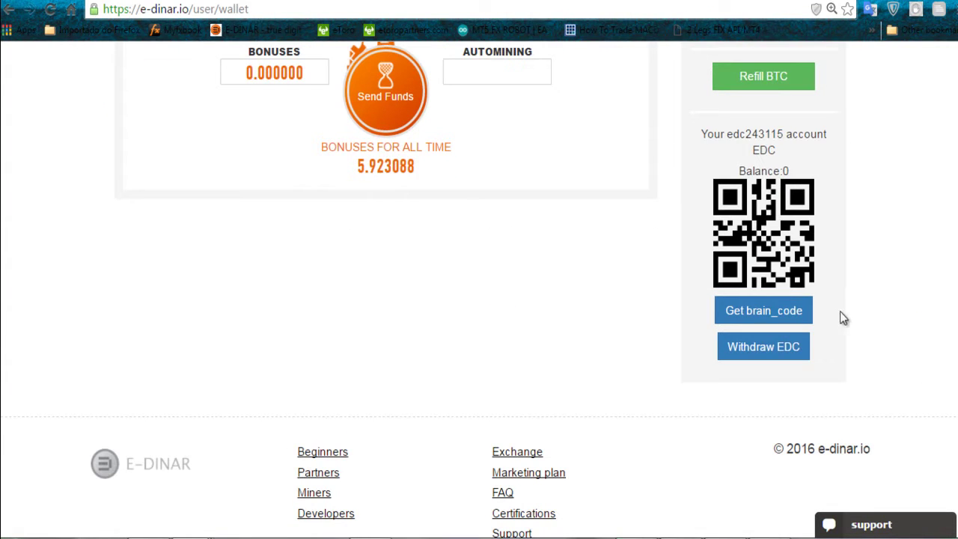
- Paste the copied private key into the EDC account's brain-code Key box
{"action": "left_click", "coordinate": [807, 318]}
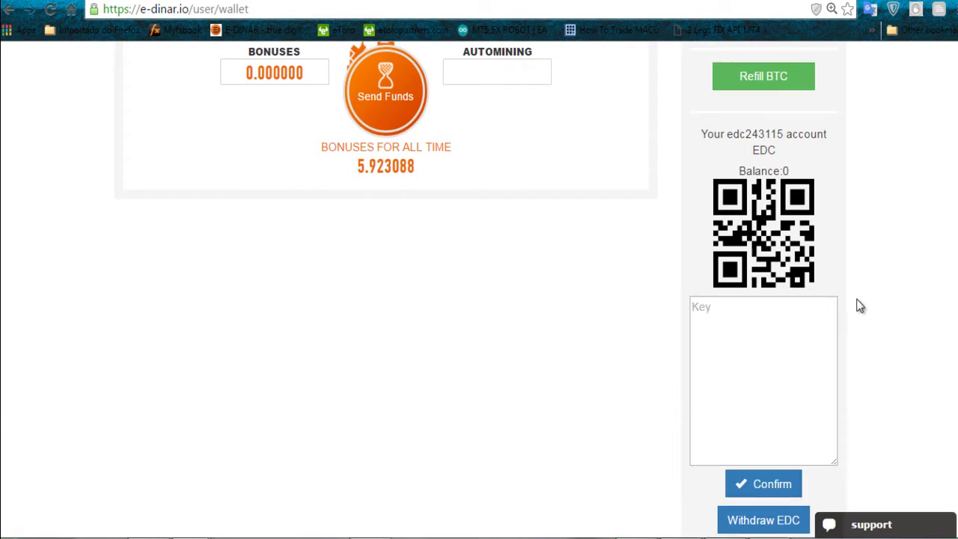
{"action": "scroll", "coordinate": [860, 307], "scroll_direction": "down", "scroll_amount": 1}
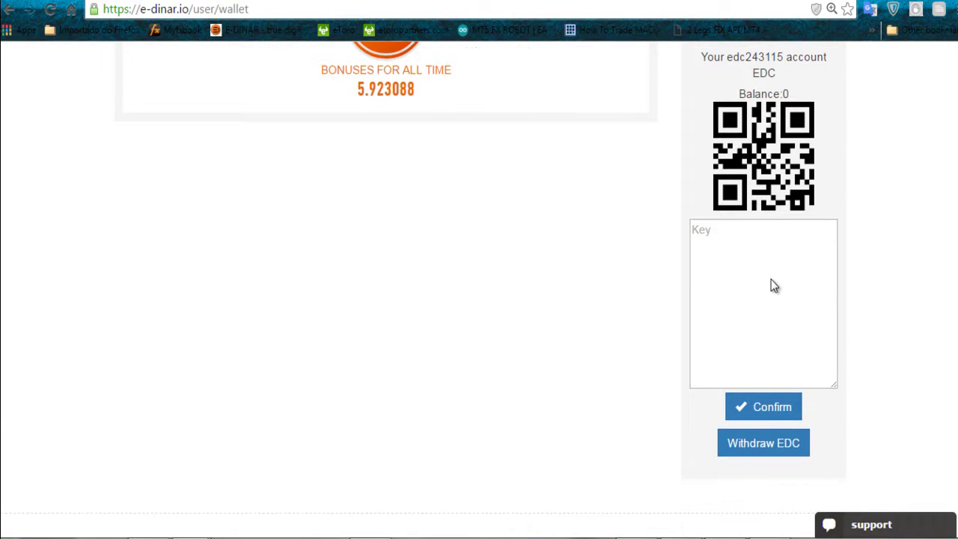
{"action": "right_click", "coordinate": [771, 280]}
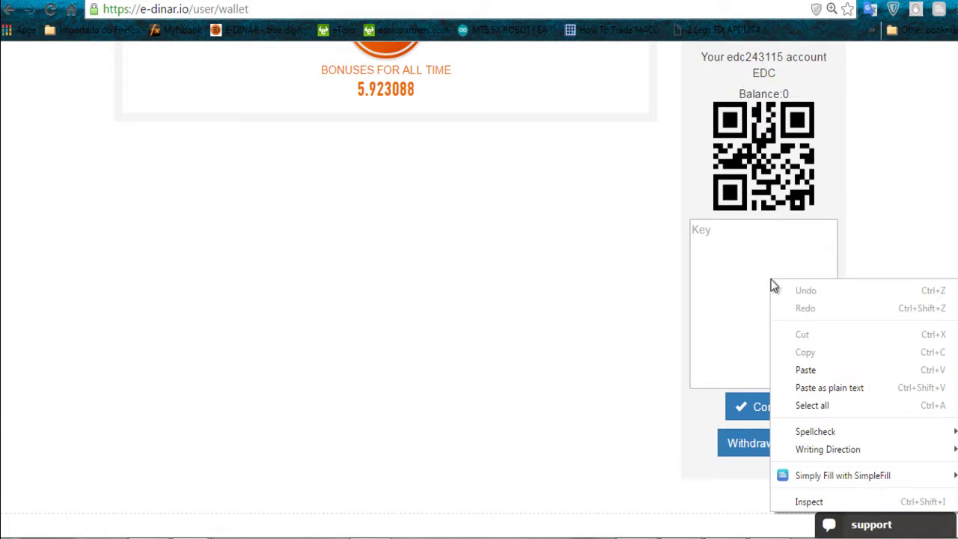
{"action": "left_click", "coordinate": [805, 369]}
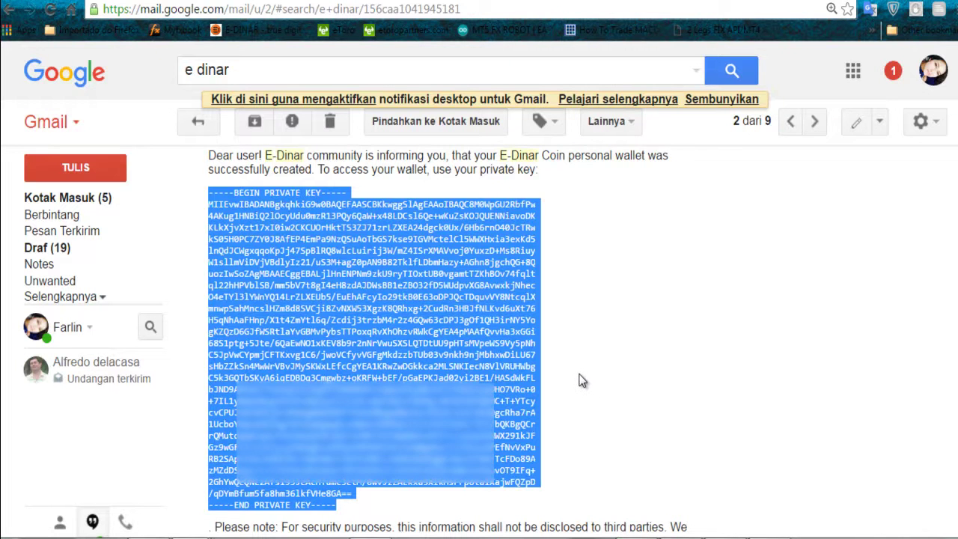
- Select the private key in the E-Dinar wallet-creation email in Gmail and copy it
{"action": "left_click", "coordinate": [215, 199]}
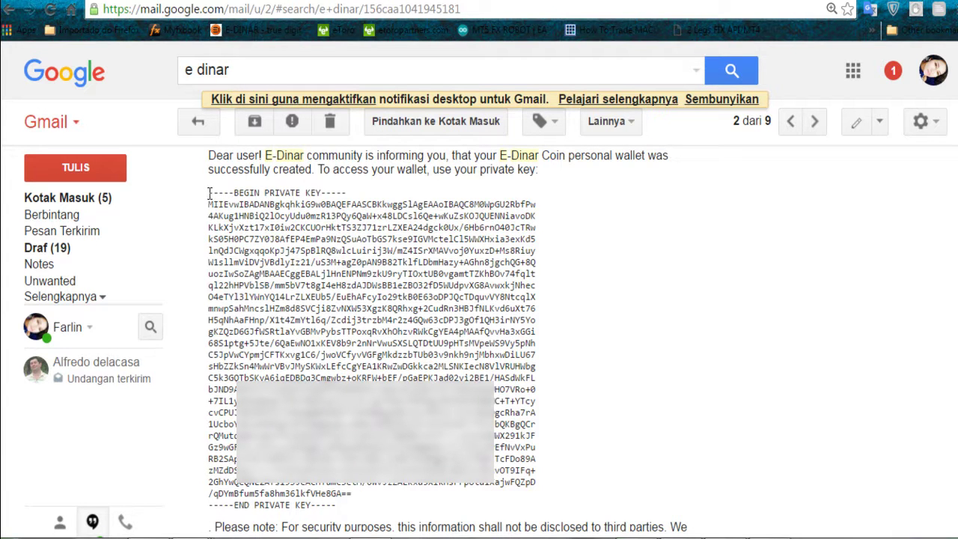
{"action": "left_click_drag", "start_coordinate": [209, 193], "coordinate": [336, 509]}
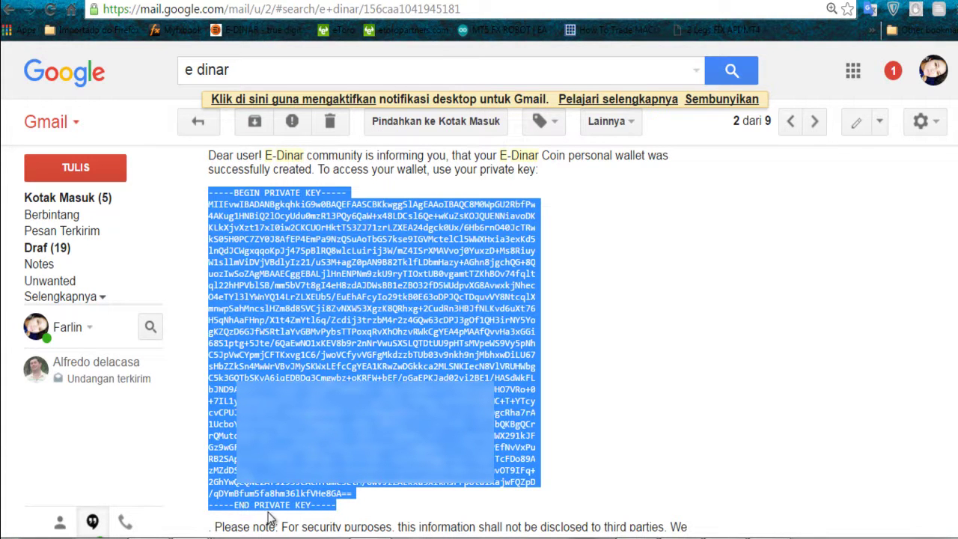
{"action": "right_click", "coordinate": [346, 305]}
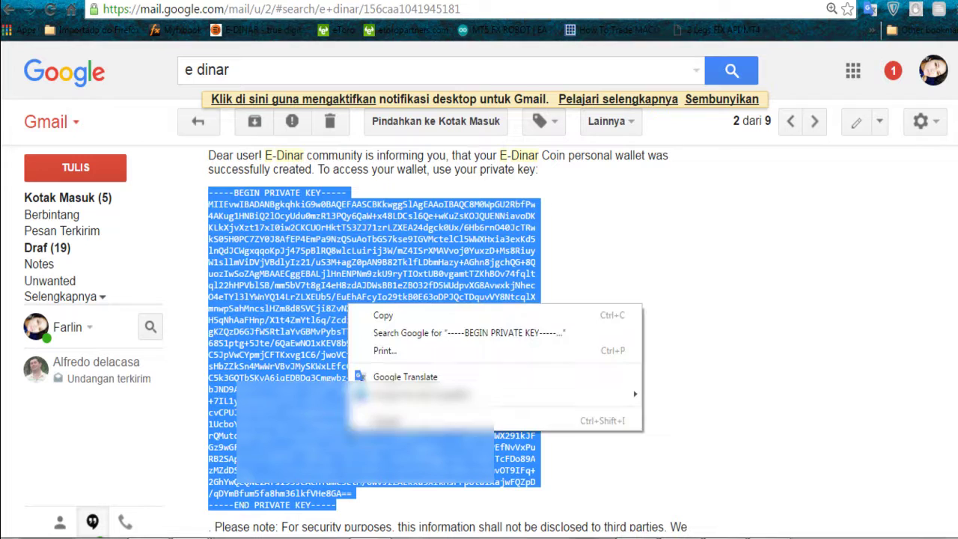
{"action": "left_click", "coordinate": [407, 323]}
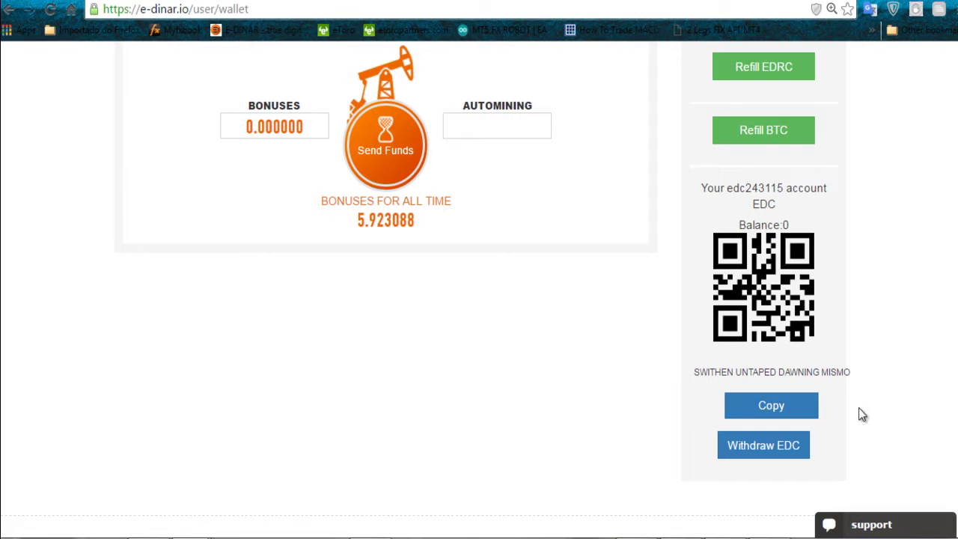
- Copy the account's EDC brain code from e-dinar.io and paste it into a new Notepad document
{"action": "left_click", "coordinate": [792, 407]}
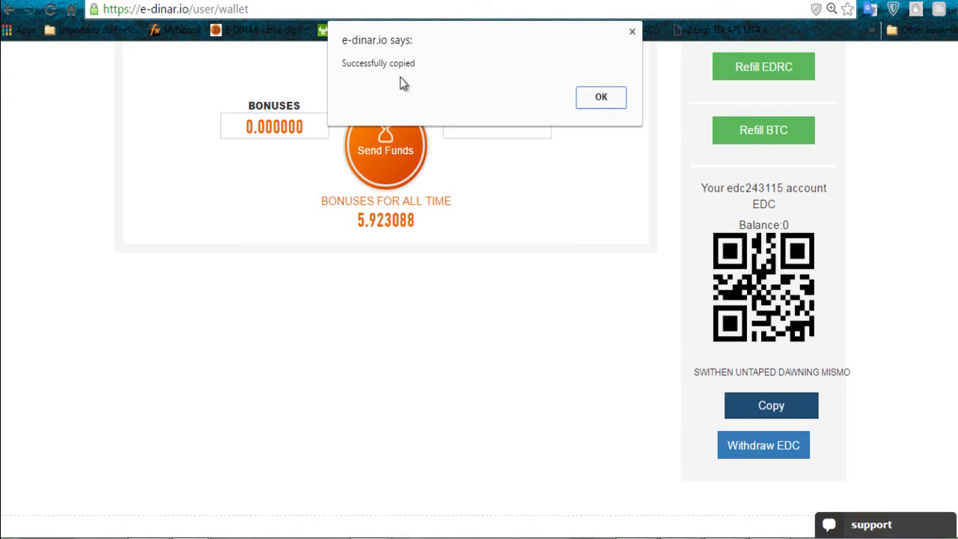
{"action": "left_click", "coordinate": [600, 102]}
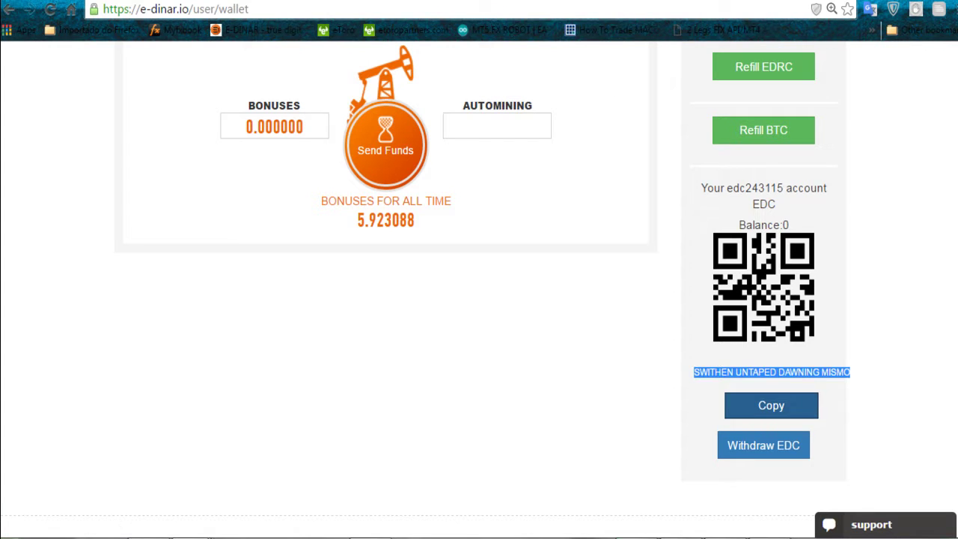
{"action": "right_click", "coordinate": [530, 383]}
{"action": "left_click", "coordinate": [603, 238]}
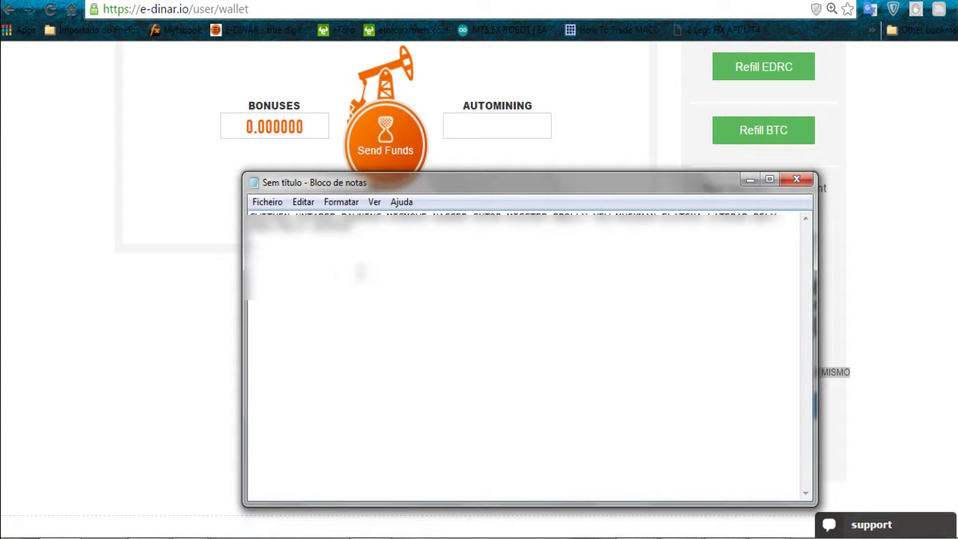
- Select all the pasted brain code in Notepad, then bring the e-dinar.io wallet page back up
{"action": "key", "text": "ctrl+a"}
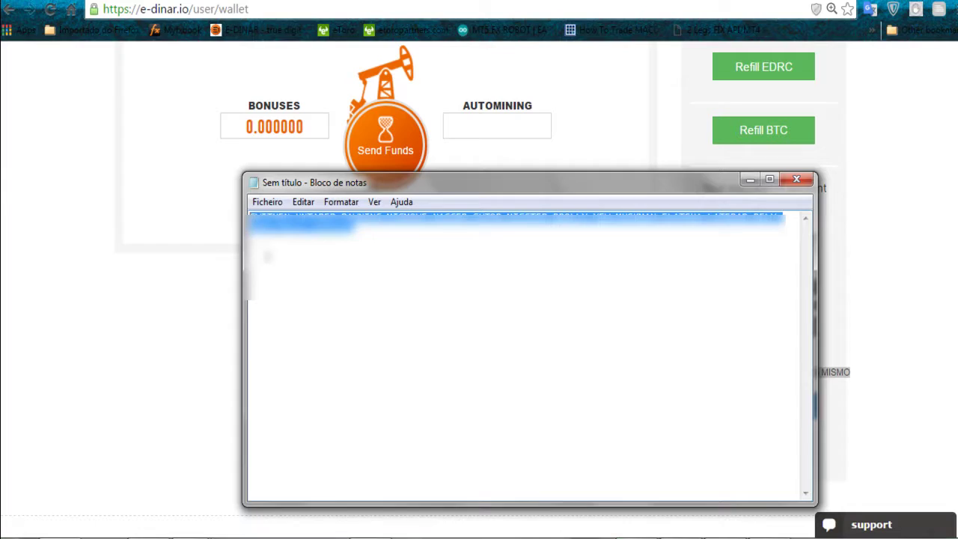
{"action": "left_click", "coordinate": [191, 374]}
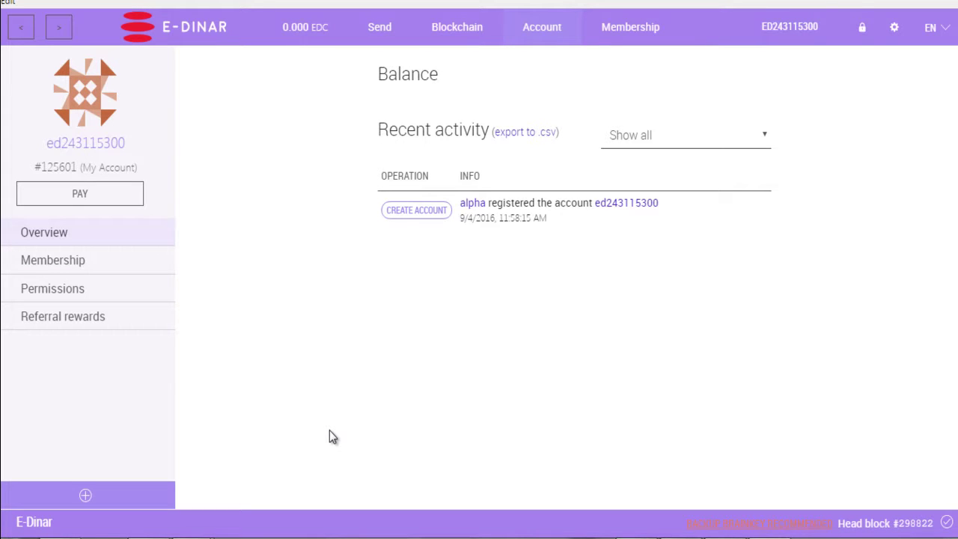
{"action": "key", "text": "alt+Tab"}
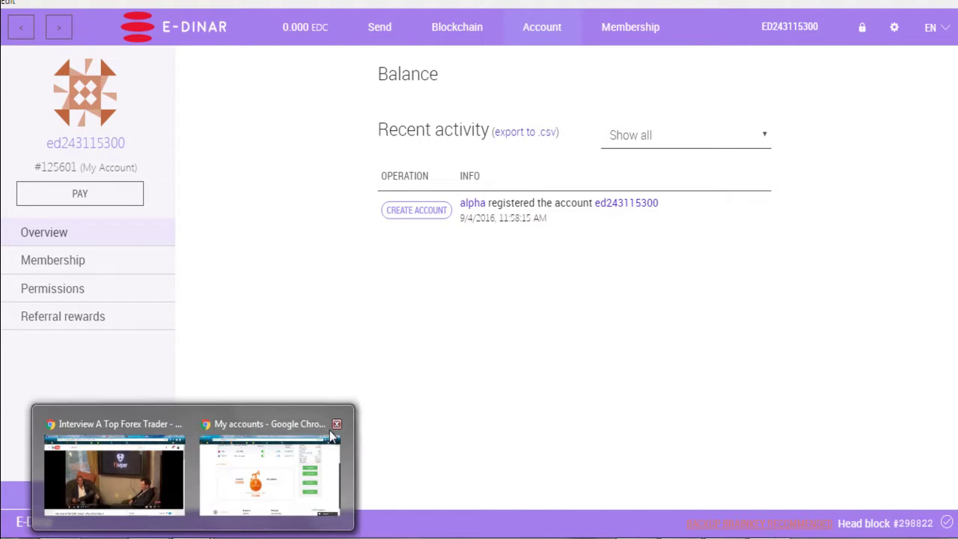
{"action": "scroll", "coordinate": [330, 431], "scroll_direction": "up", "scroll_amount": 3}
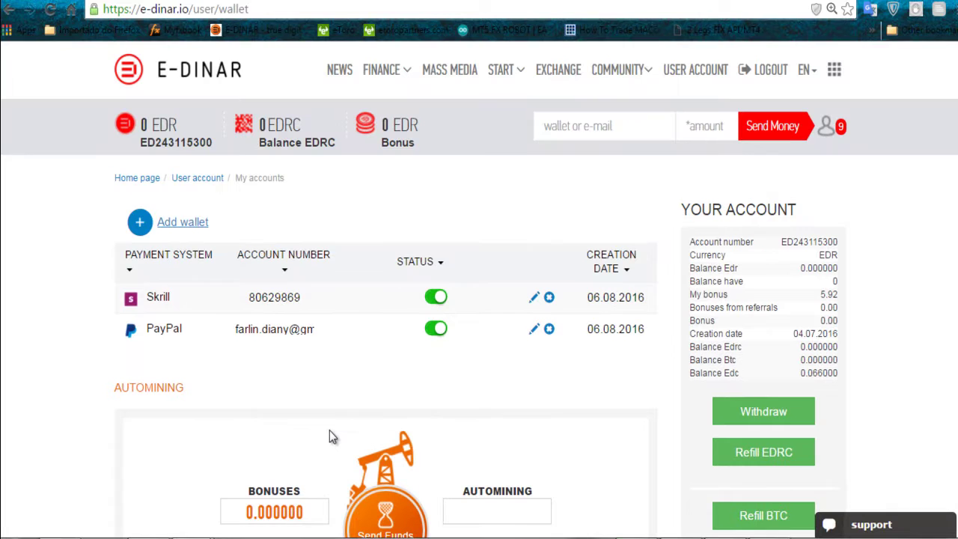
- Copy the selected private key from the Gmail message
{"action": "scroll", "coordinate": [330, 435], "scroll_direction": "down", "scroll_amount": 2}
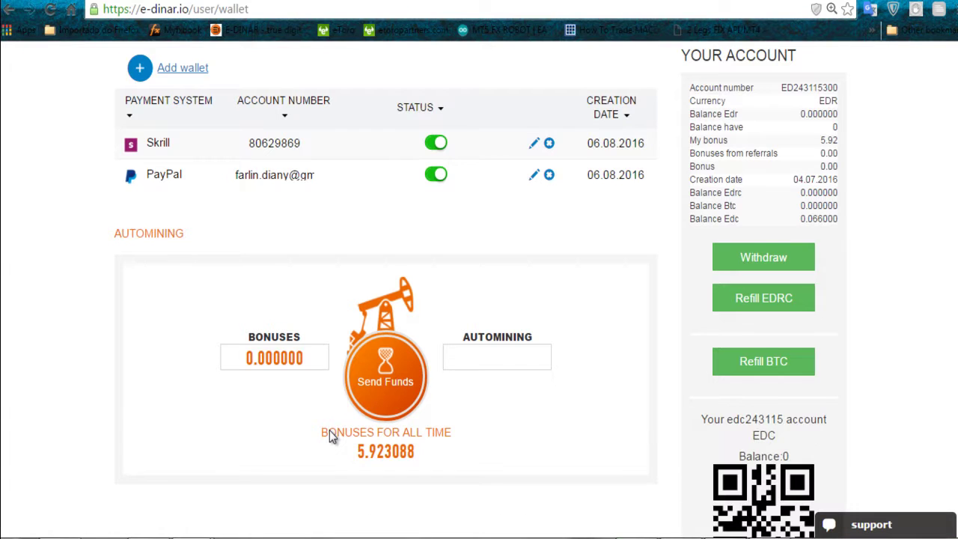
{"action": "scroll", "coordinate": [331, 436], "scroll_direction": "down", "scroll_amount": 3}
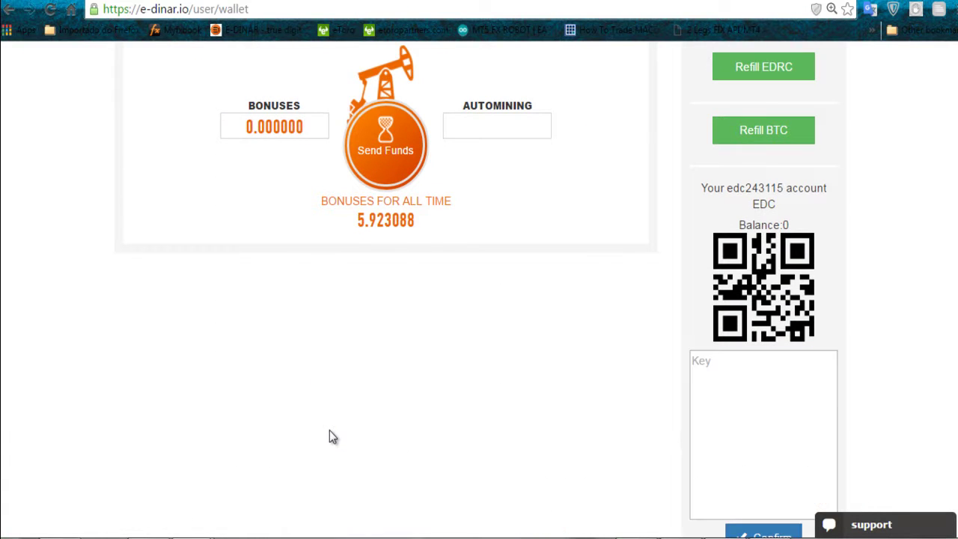
{"action": "scroll", "coordinate": [330, 432], "scroll_direction": "down", "scroll_amount": 1}
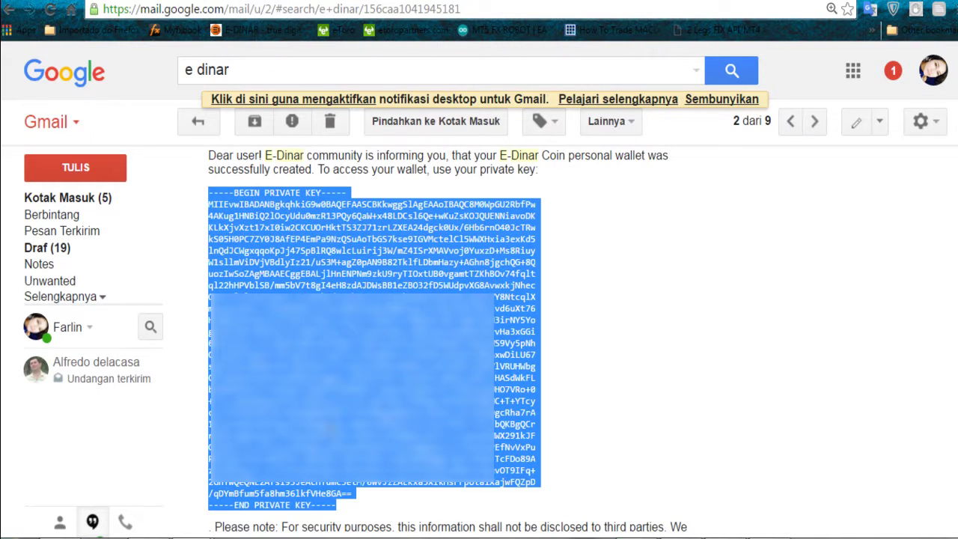
{"action": "right_click", "coordinate": [255, 214]}
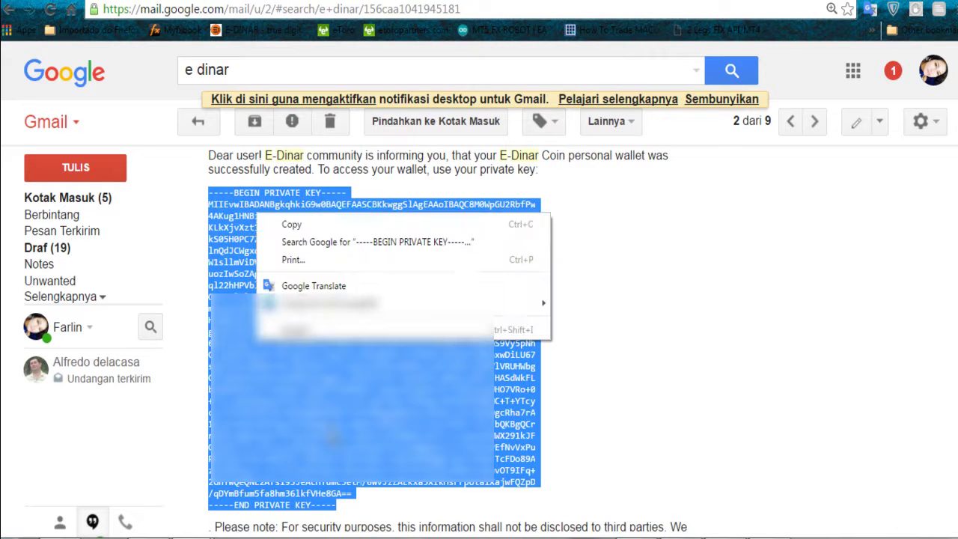
{"action": "left_click", "coordinate": [292, 224]}
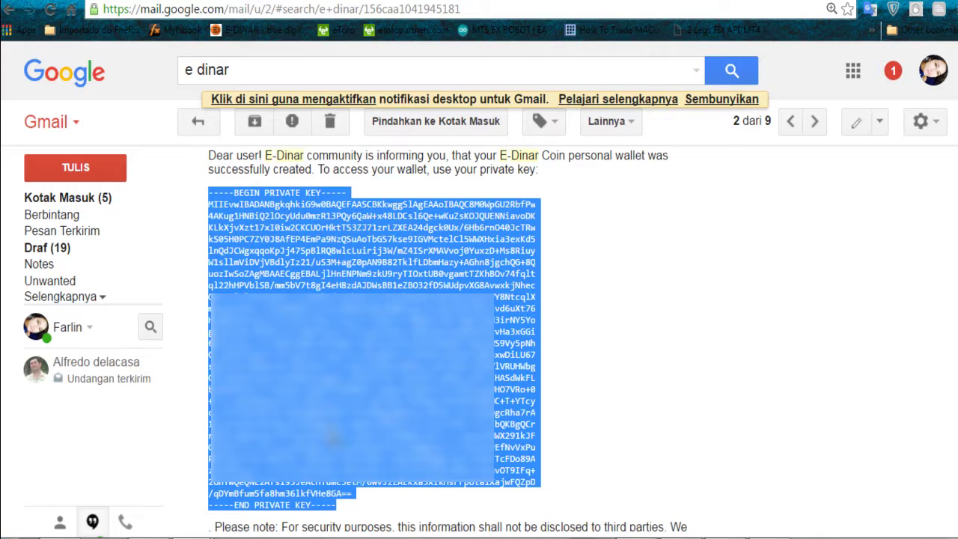
- Paste the private key into the EDC account's Key box on e-dinar.io and confirm it
{"action": "key", "text": "ctrl+Tab"}
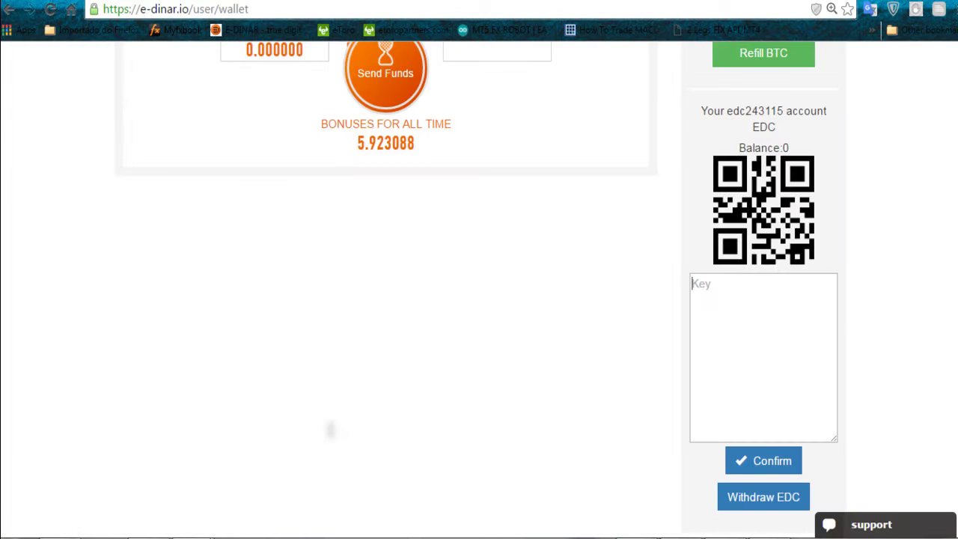
{"action": "key", "text": "Menu"}
{"action": "key", "text": "Up"}
{"action": "key", "text": "Up"}
{"action": "key", "text": "Up"}
{"action": "key", "text": "Up"}
{"action": "key", "text": "Up"}
{"action": "key", "text": "Up"}
{"action": "key", "text": "Up"}
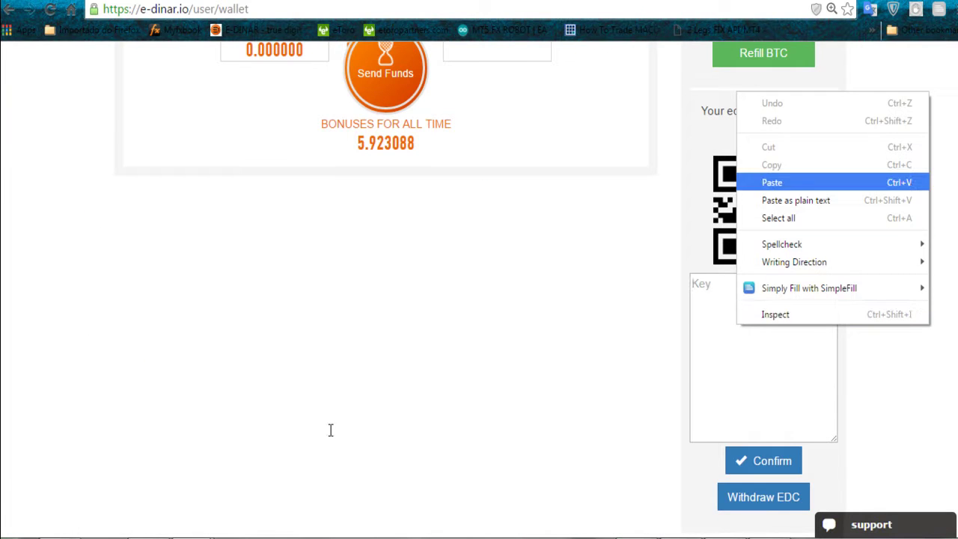
{"action": "key", "text": "Return"}
{"action": "key", "text": "Tab"}
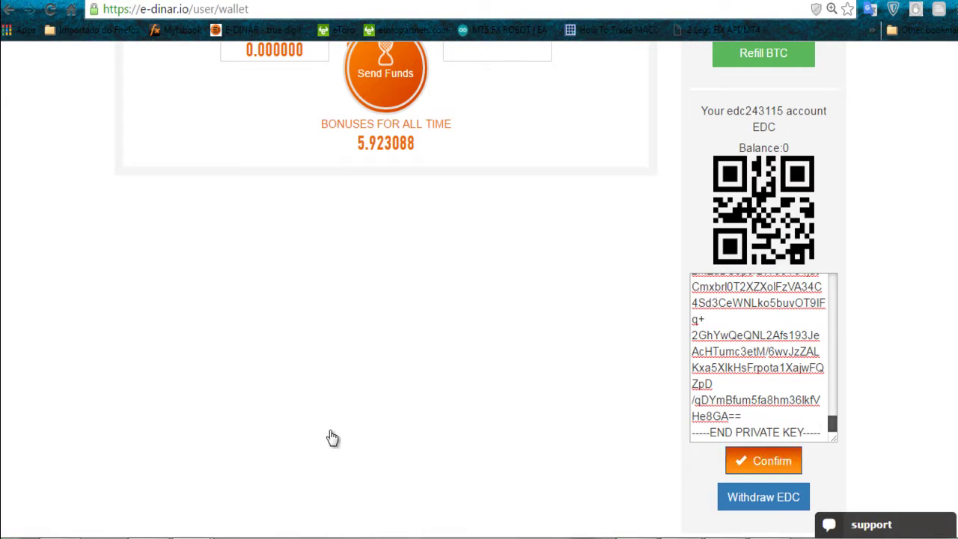
{"action": "key", "text": "Return"}
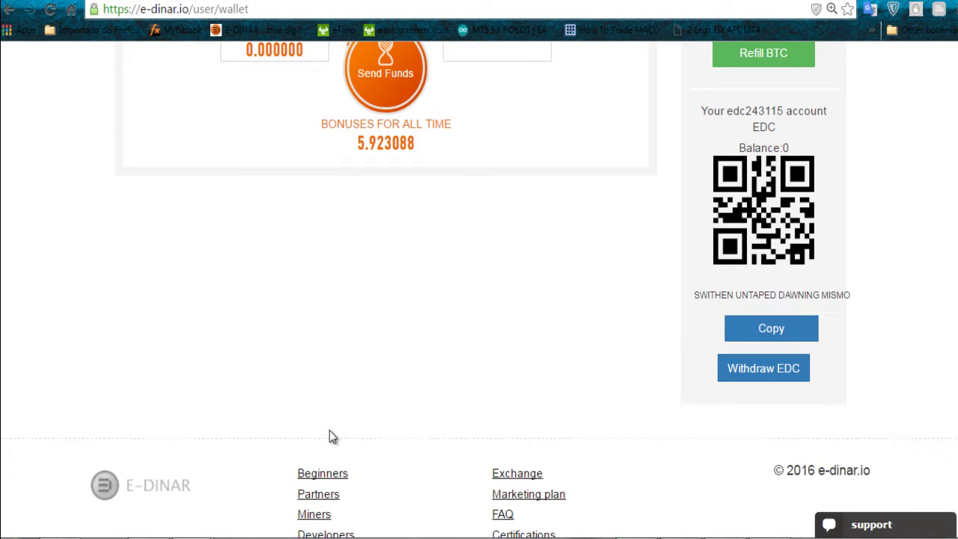
- Withdraw all EDC to the external wallet, confirming the request and dismissing the success notice
{"action": "scroll", "coordinate": [333, 437], "scroll_direction": "down", "scroll_amount": 1}
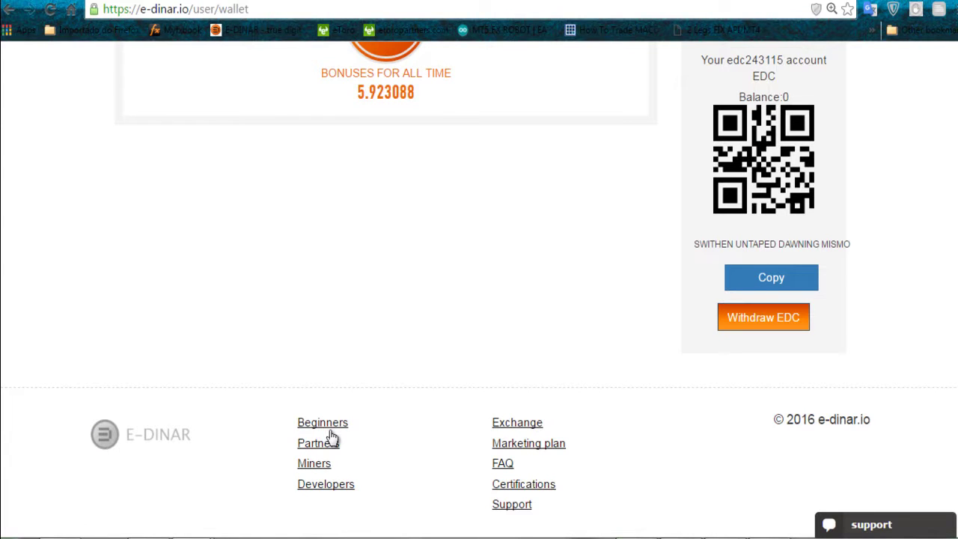
{"action": "key", "text": "Return"}
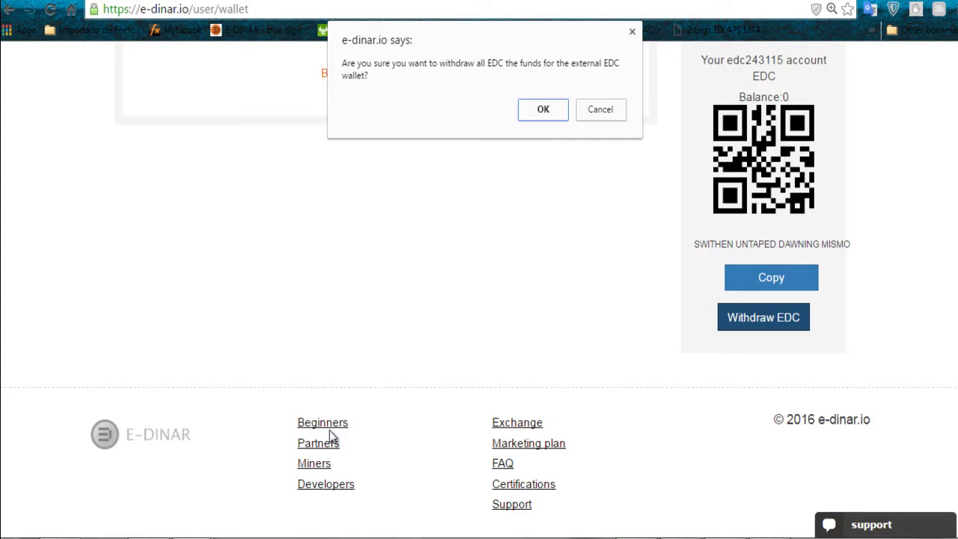
{"action": "key", "text": "Return"}
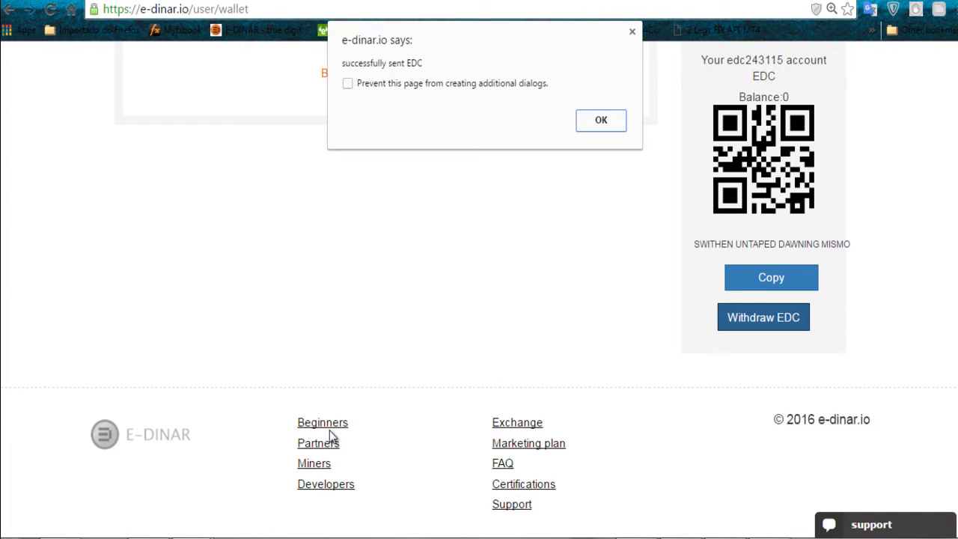
{"action": "key", "text": "Return"}
{"action": "scroll", "coordinate": [331, 436], "scroll_direction": "up", "scroll_amount": 4}
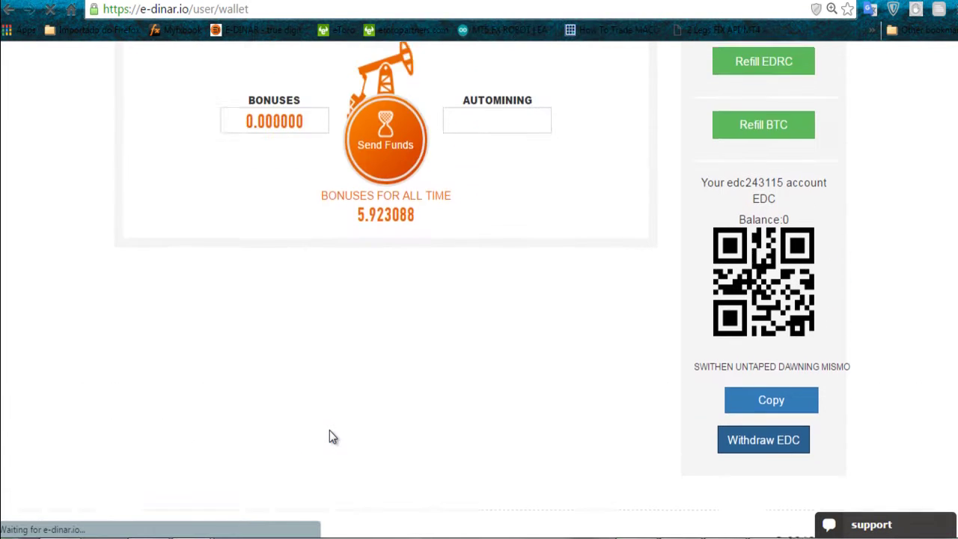
- Scroll up to verify the Balance Edc line now reads 0.000000
{"action": "scroll", "coordinate": [332, 436], "scroll_direction": "up", "scroll_amount": 1}
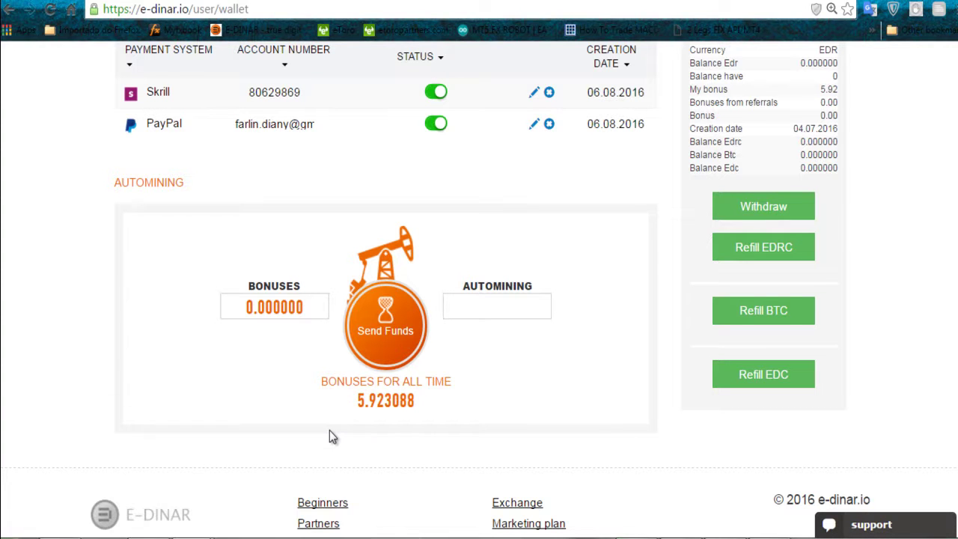
- Switch to the E-Dinar desktop wallet to check its 0.000 EDC balance and recent activity
{"action": "key", "text": "alt+Tab"}
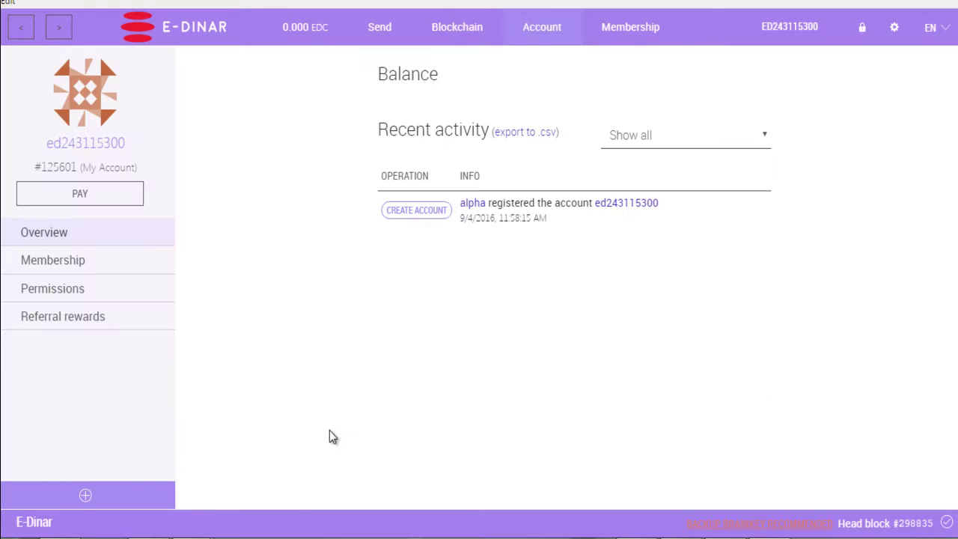